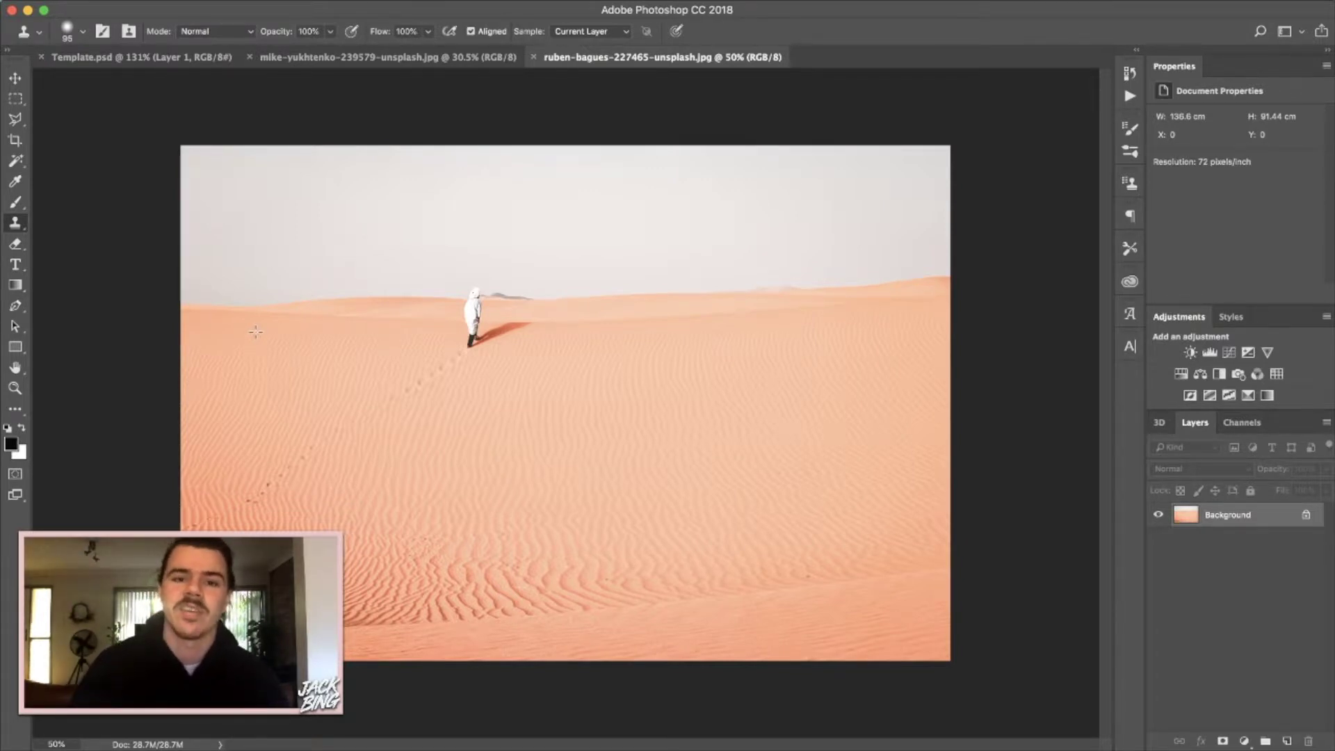
- Set the clone brush to 97 px, trying 0% and 100% hardness before settling near 34%
left_click(79, 39)
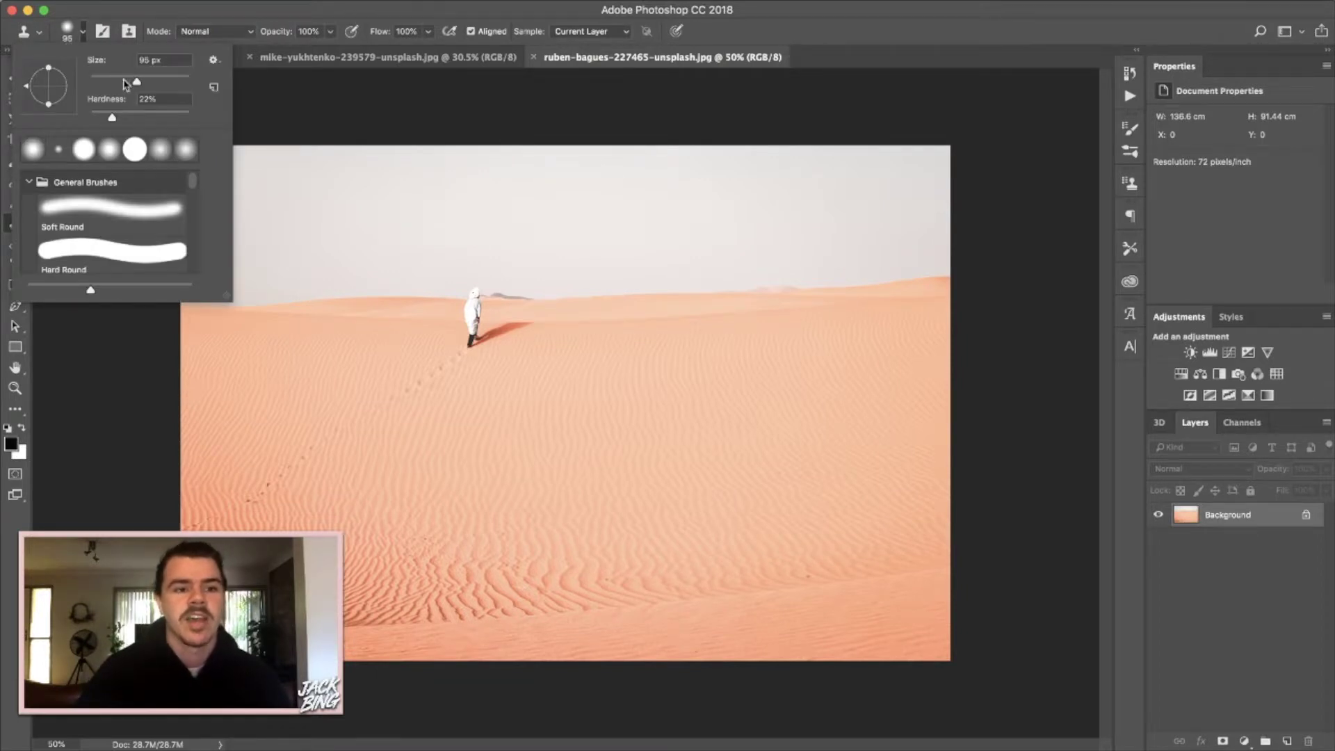
left_click_drag(137, 85, 137, 84)
left_click(113, 118)
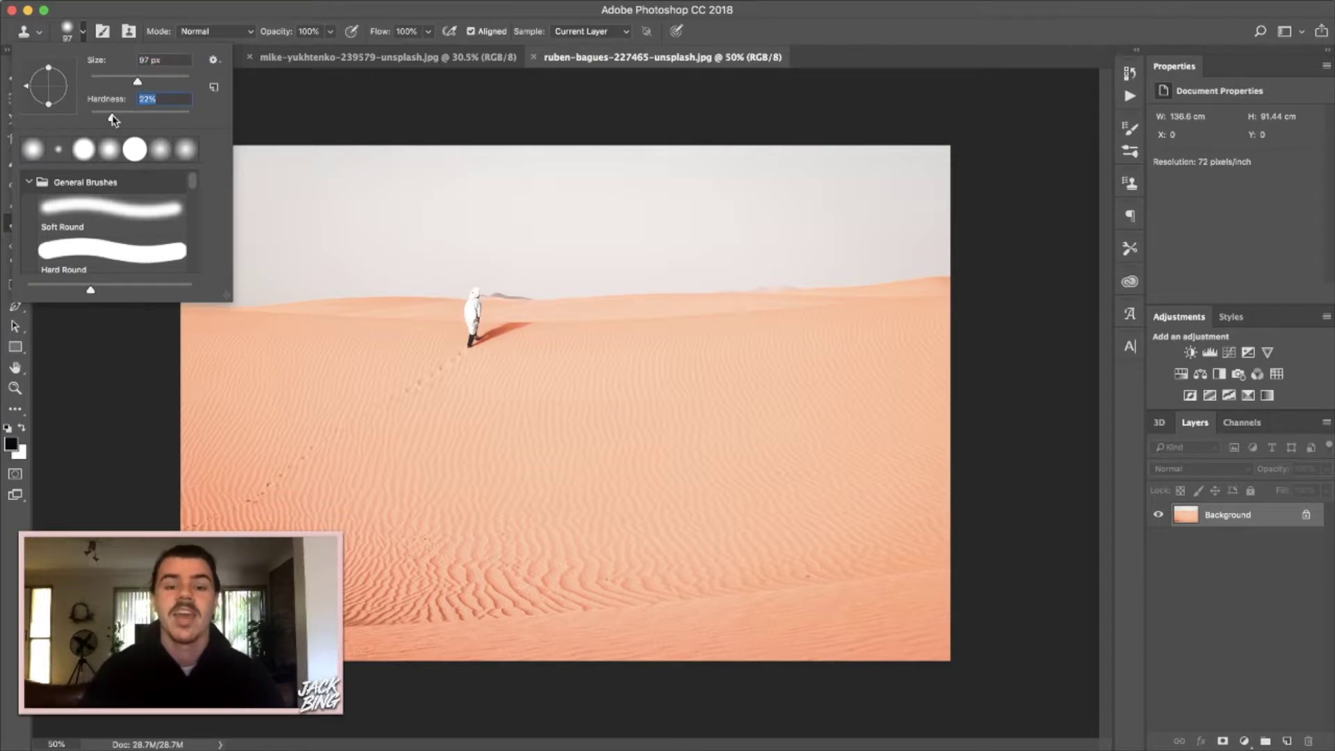
left_click_drag(113, 118, 105, 119)
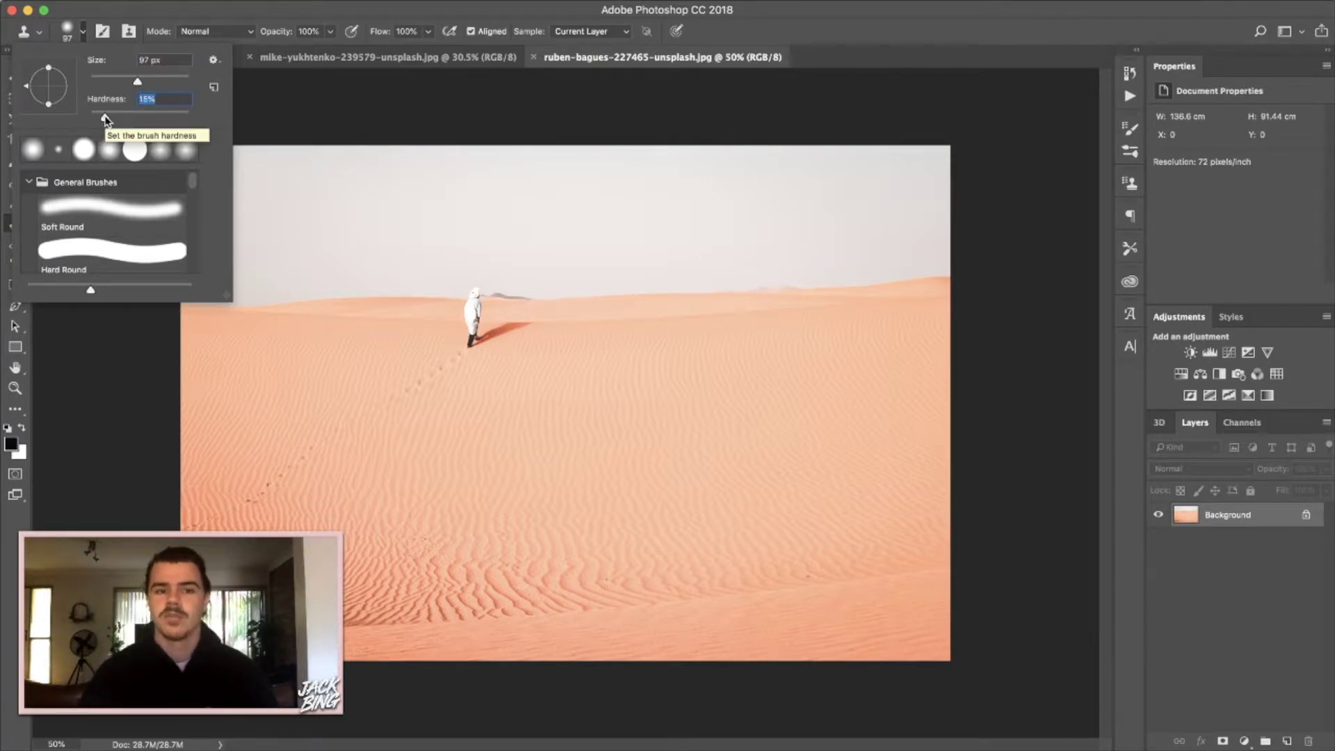
left_click_drag(105, 118, 245, 113)
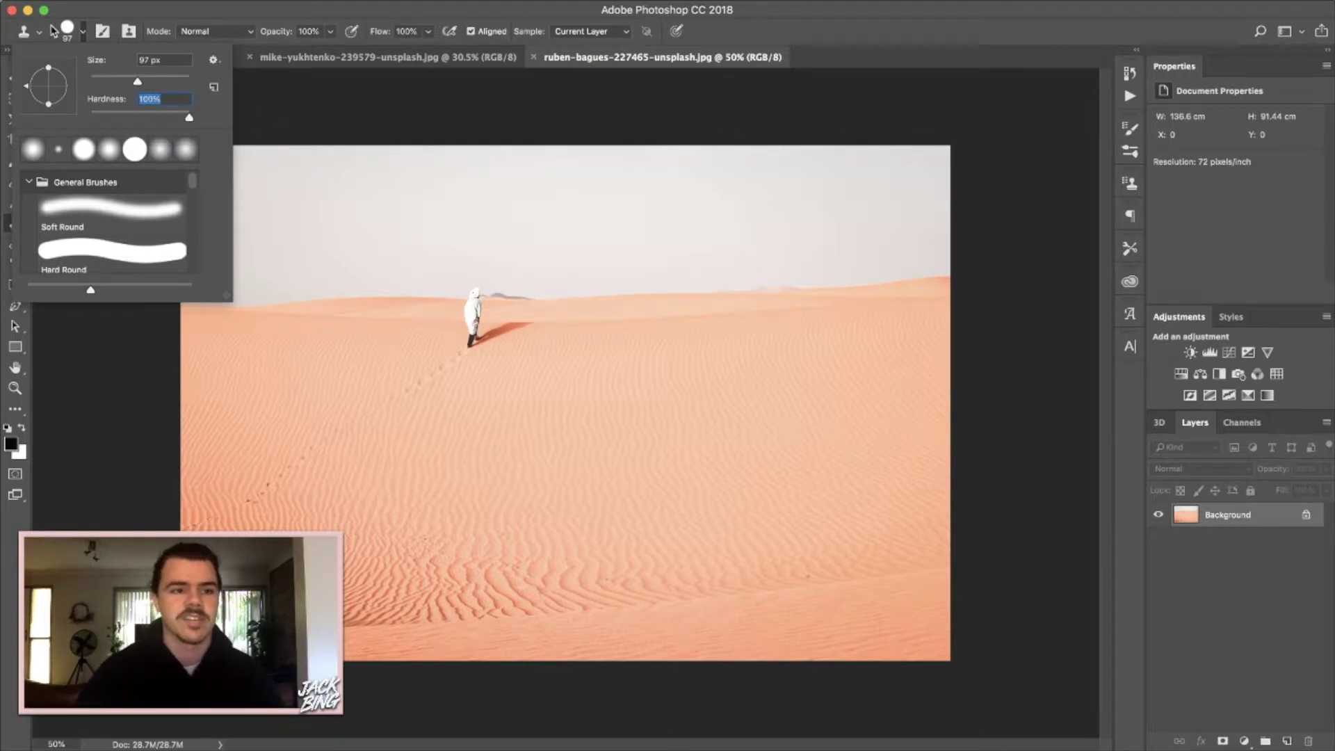
left_click_drag(190, 122, 91, 121)
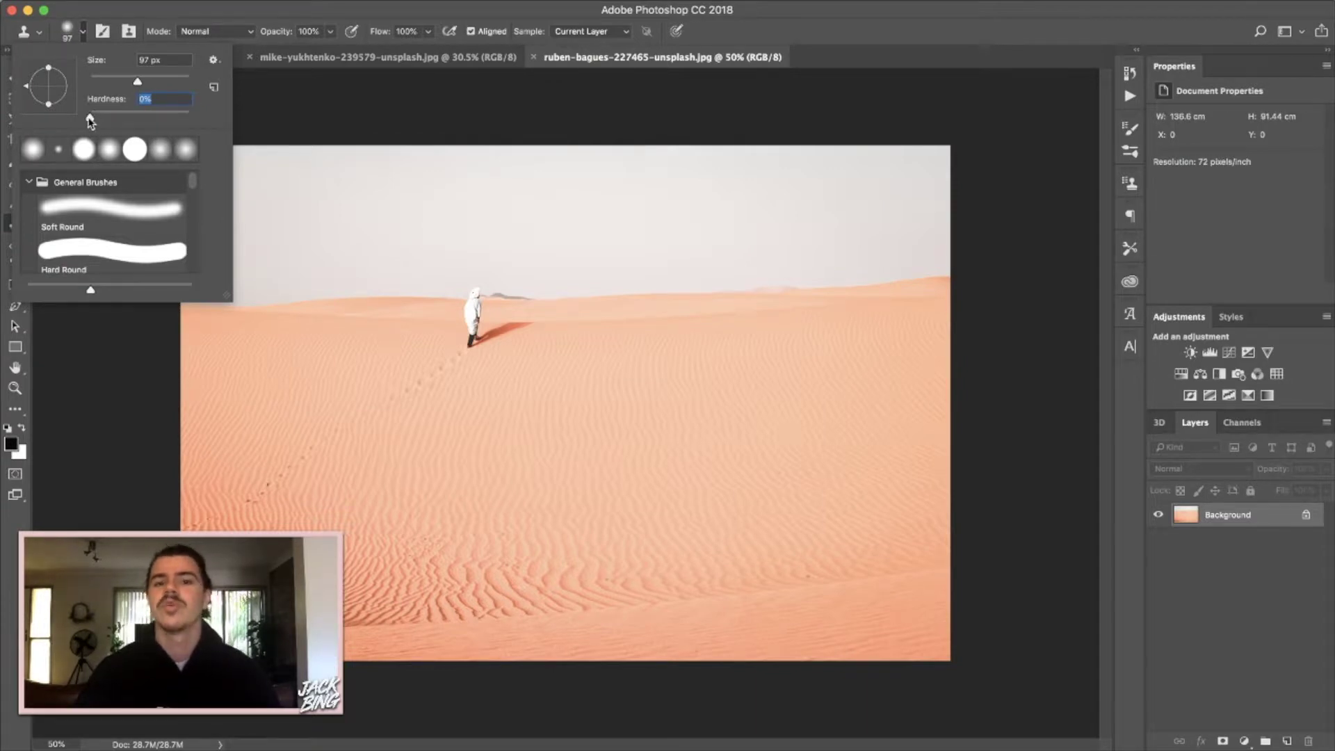
left_click_drag(91, 122, 125, 122)
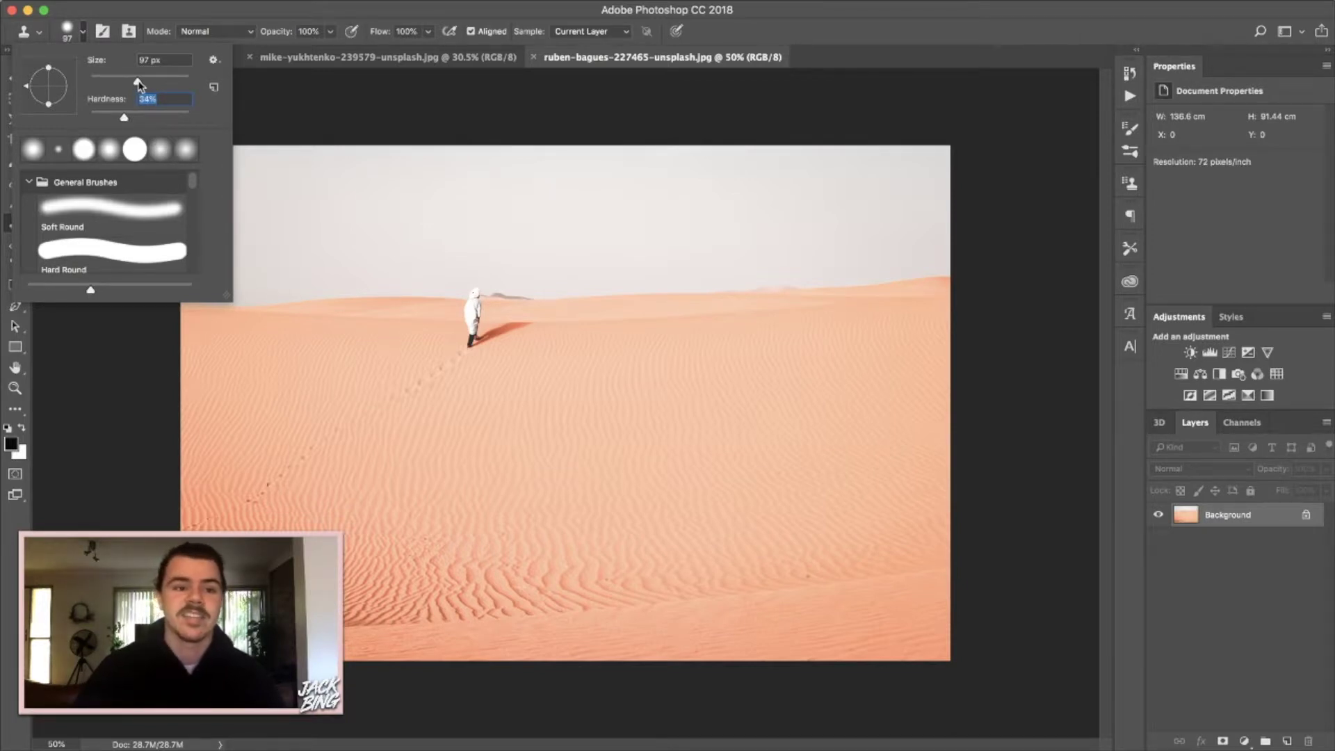
left_click(81, 33)
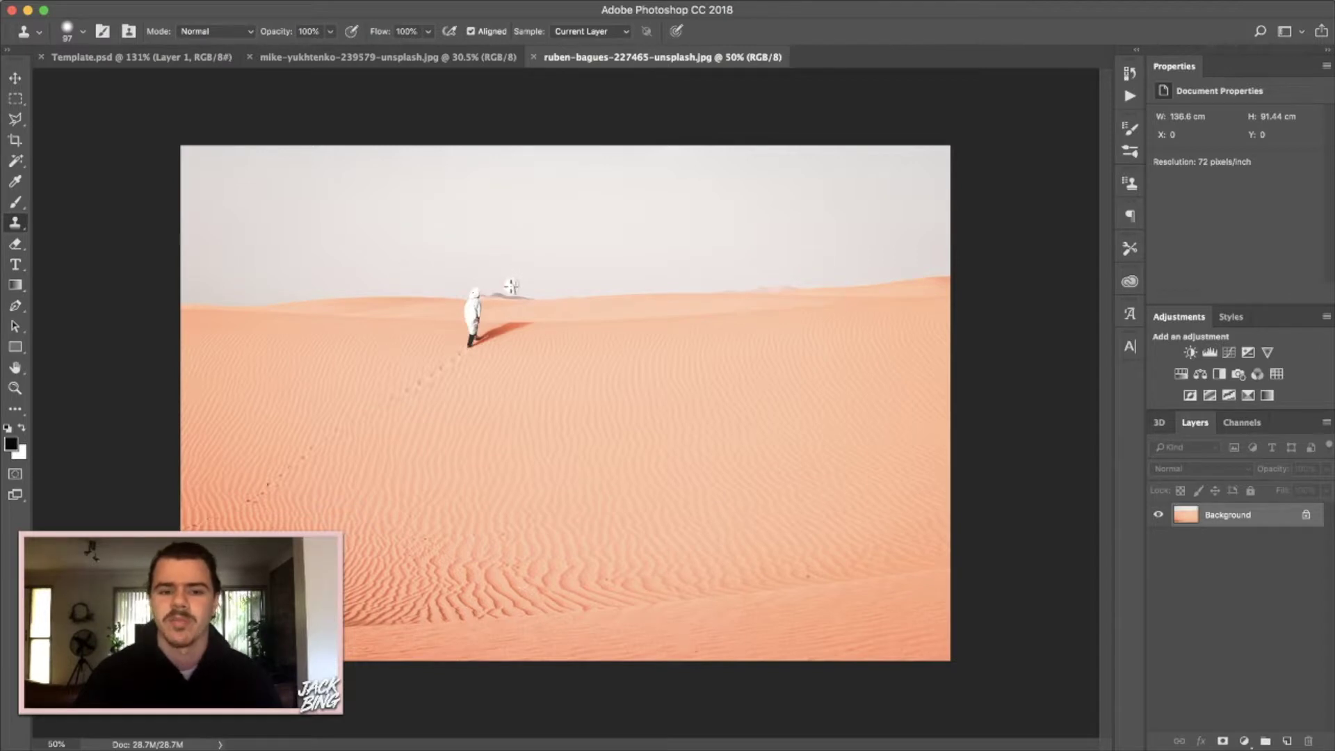
- Raise the clone brush through 148 and 300 px to 508 px and stamp the figure's copy rightward
left_click(83, 31)
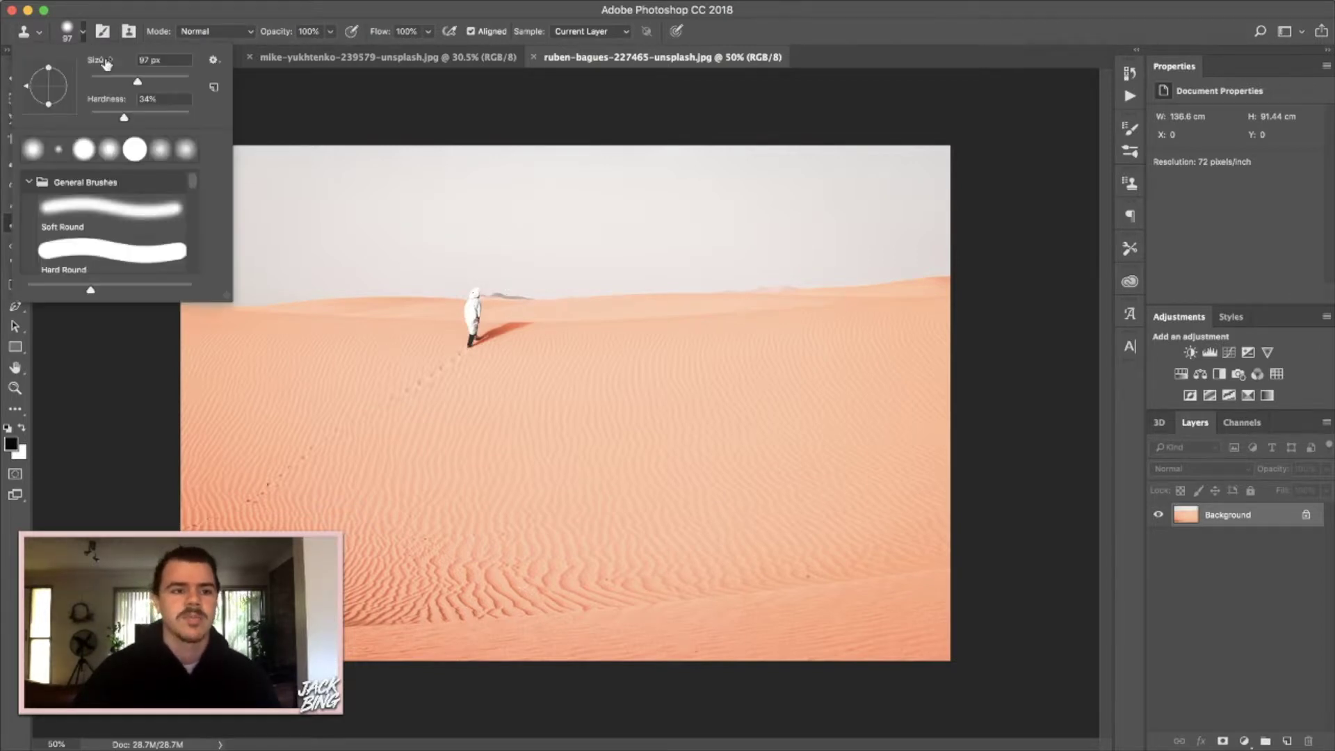
left_click_drag(137, 84, 159, 85)
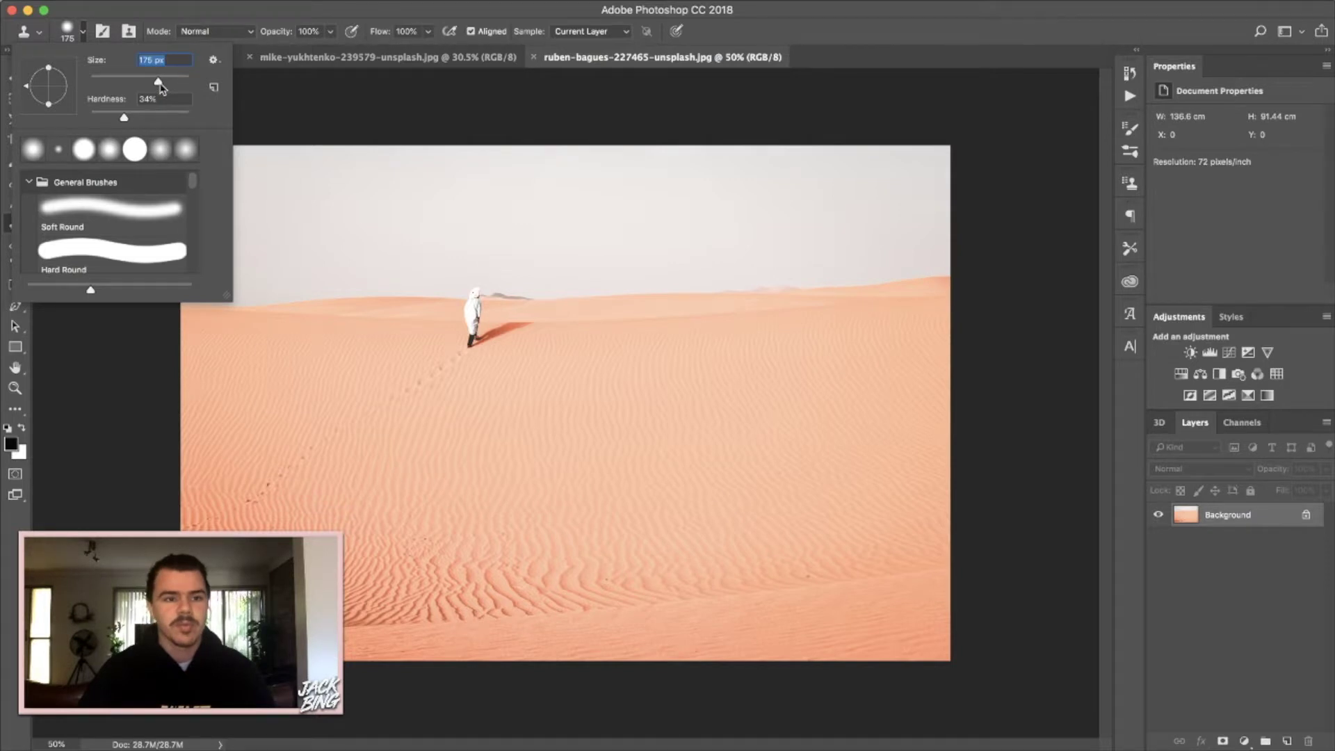
left_click_drag(159, 83, 170, 82)
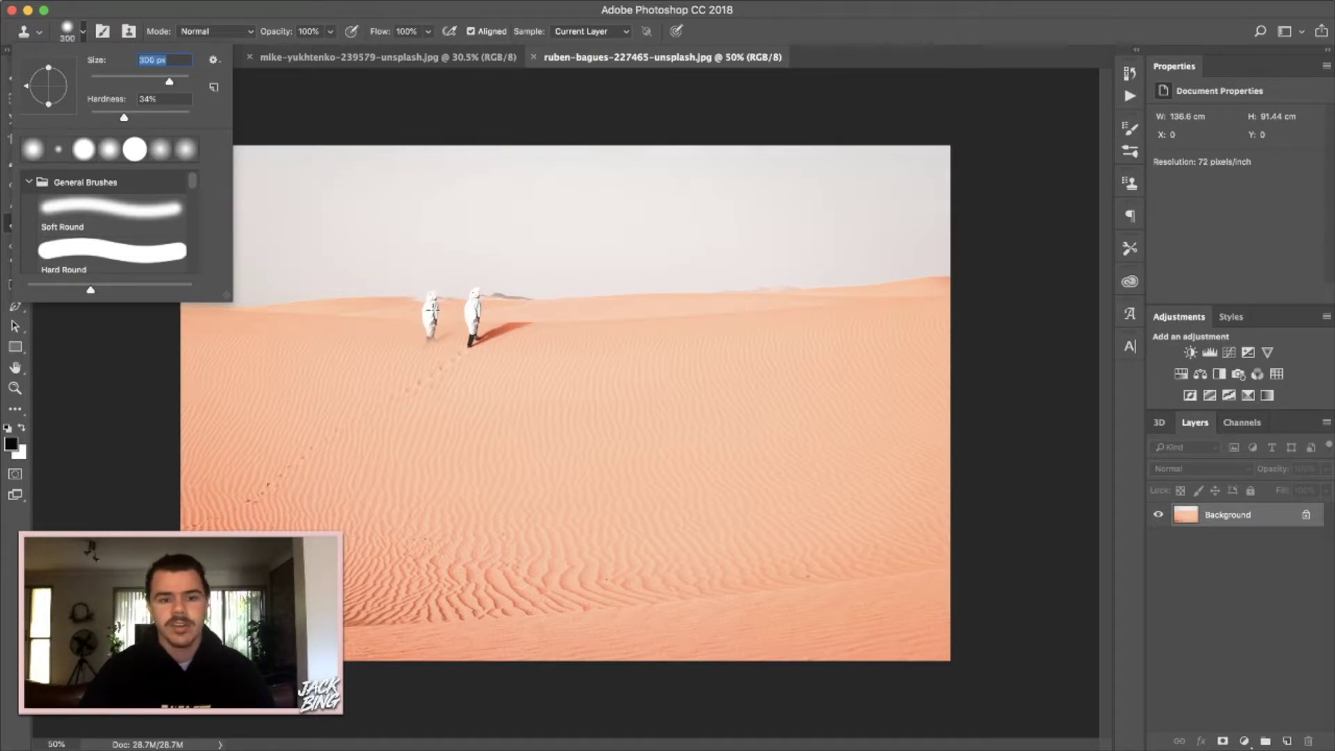
left_click_drag(162, 83, 181, 87)
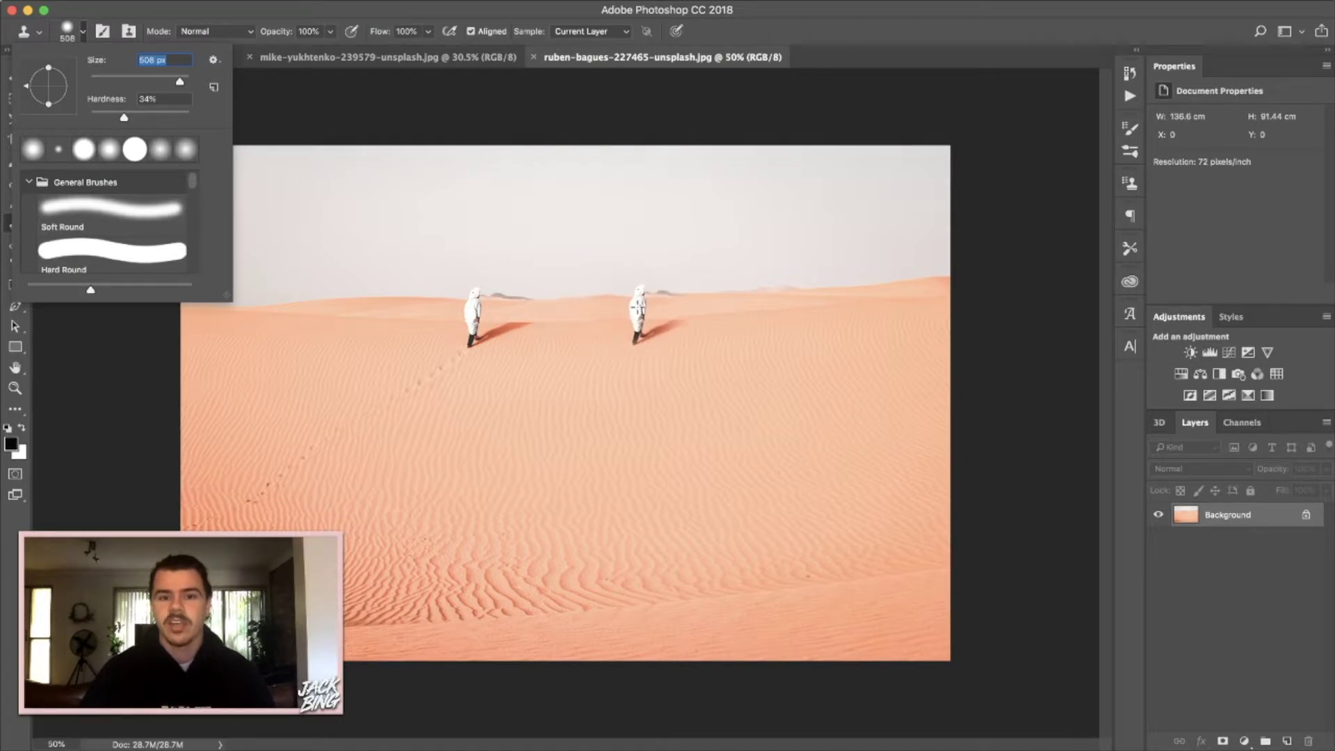
left_click(637, 306)
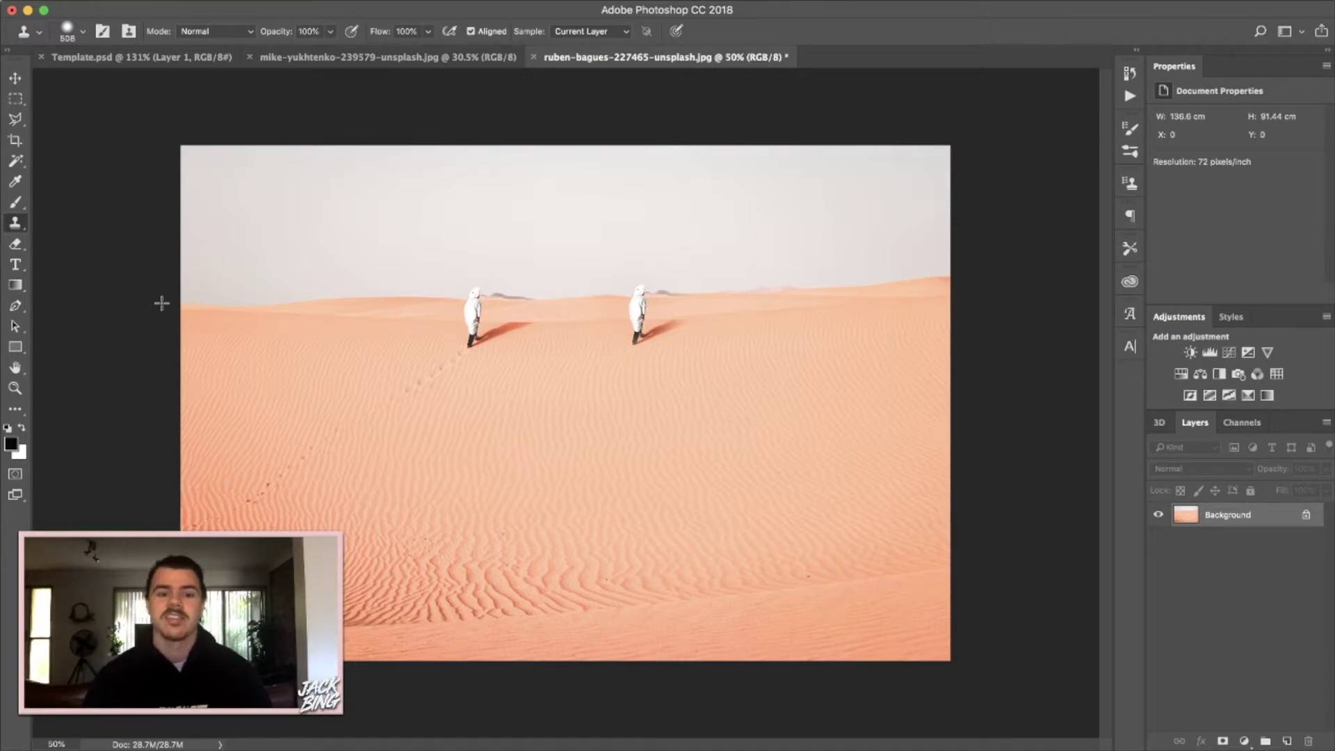
- Undo the duplicated figure, zoom in on the walker, and shrink the brush to 92 px
key("super+z")
scroll(443, 336, "up", 3)
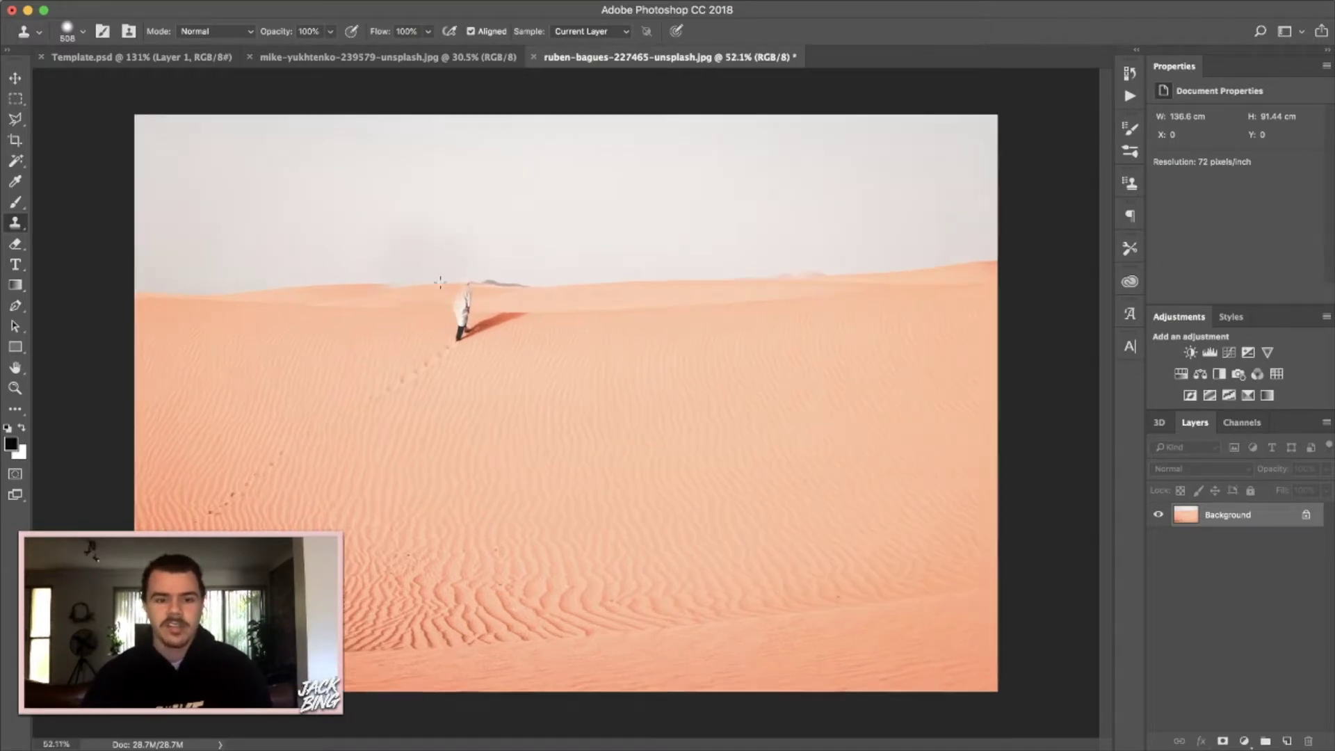
scroll(443, 336, "up", 4)
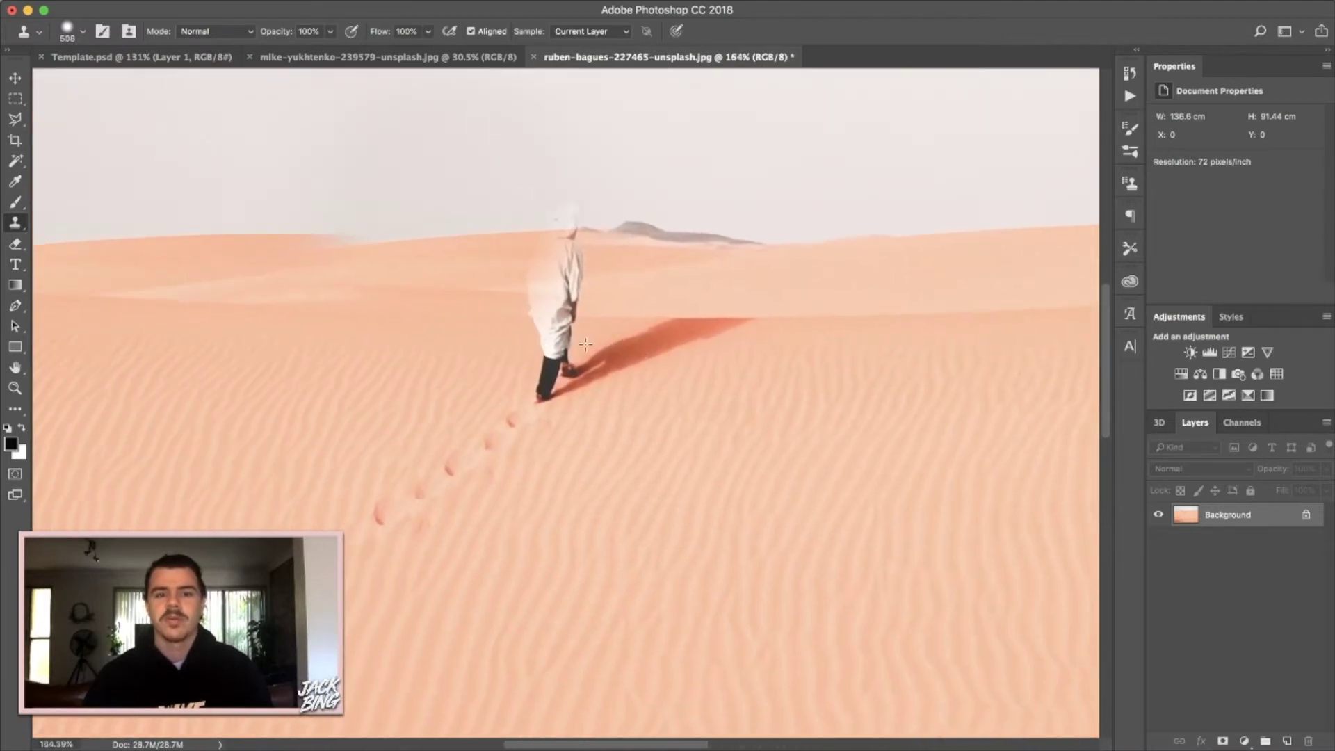
scroll(709, 321, "up", 5)
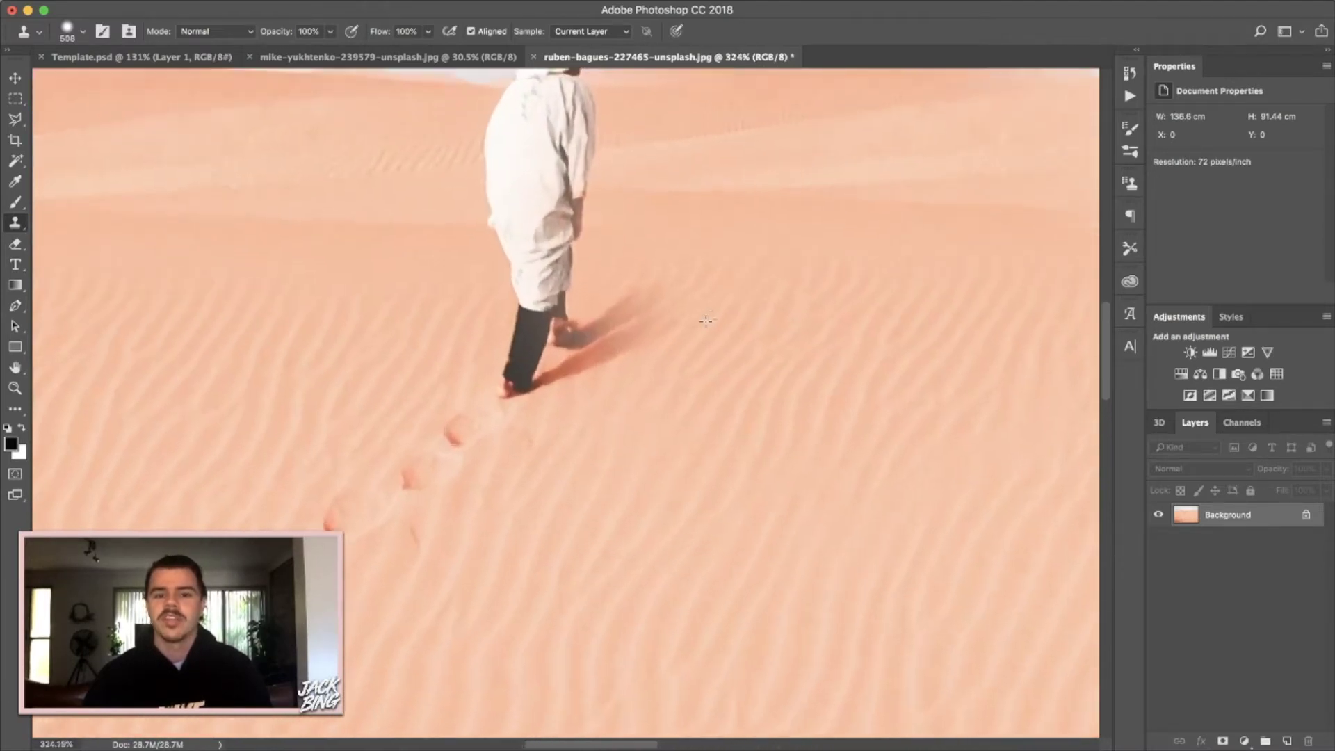
scroll(705, 321, "down", 2)
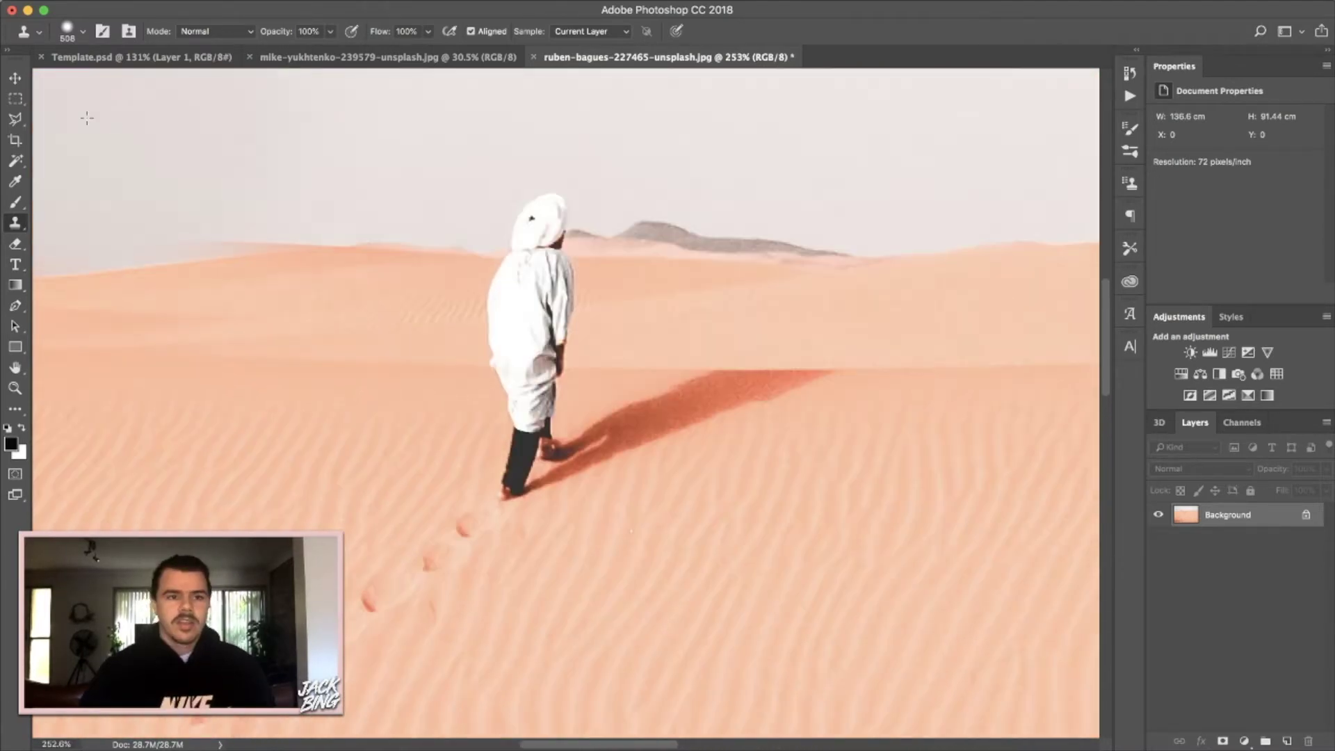
left_click(81, 36)
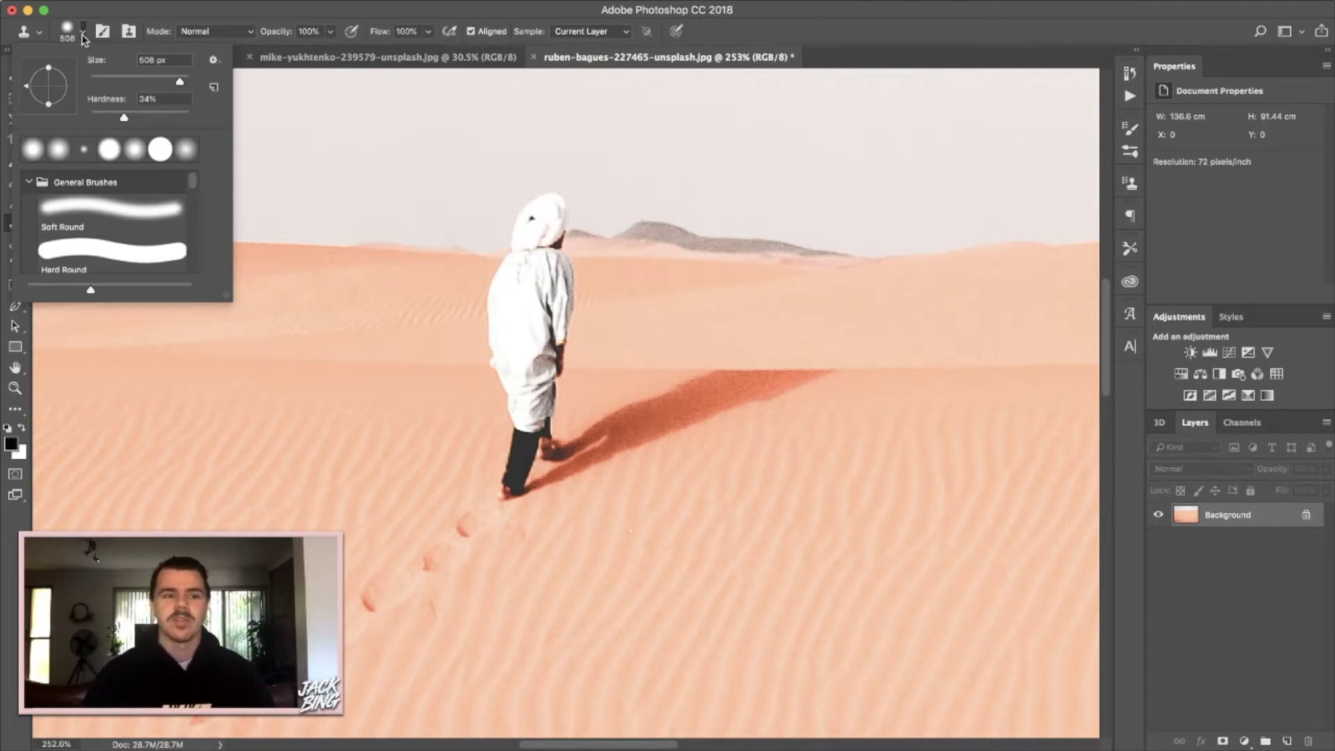
left_click(136, 78)
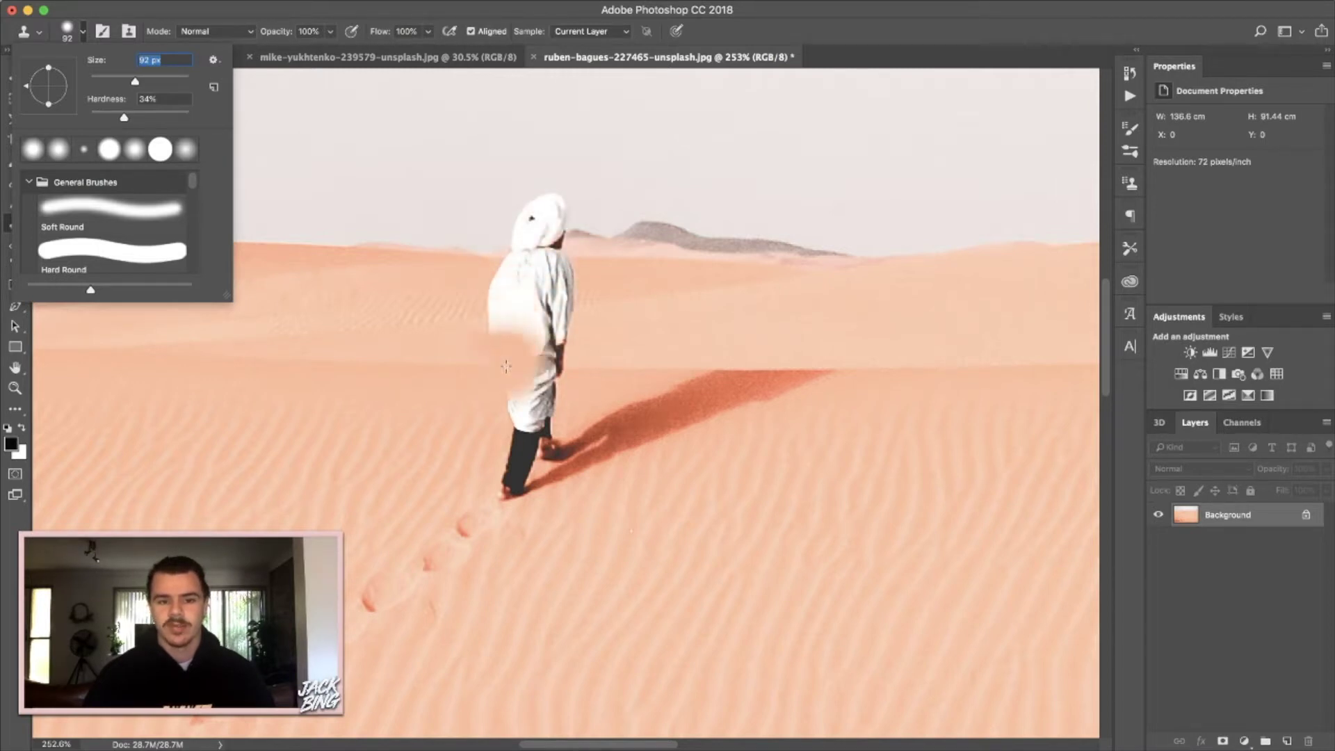
- Sample clean sky and paint it over the figure's white turban with the 92 px brush
key("Return")
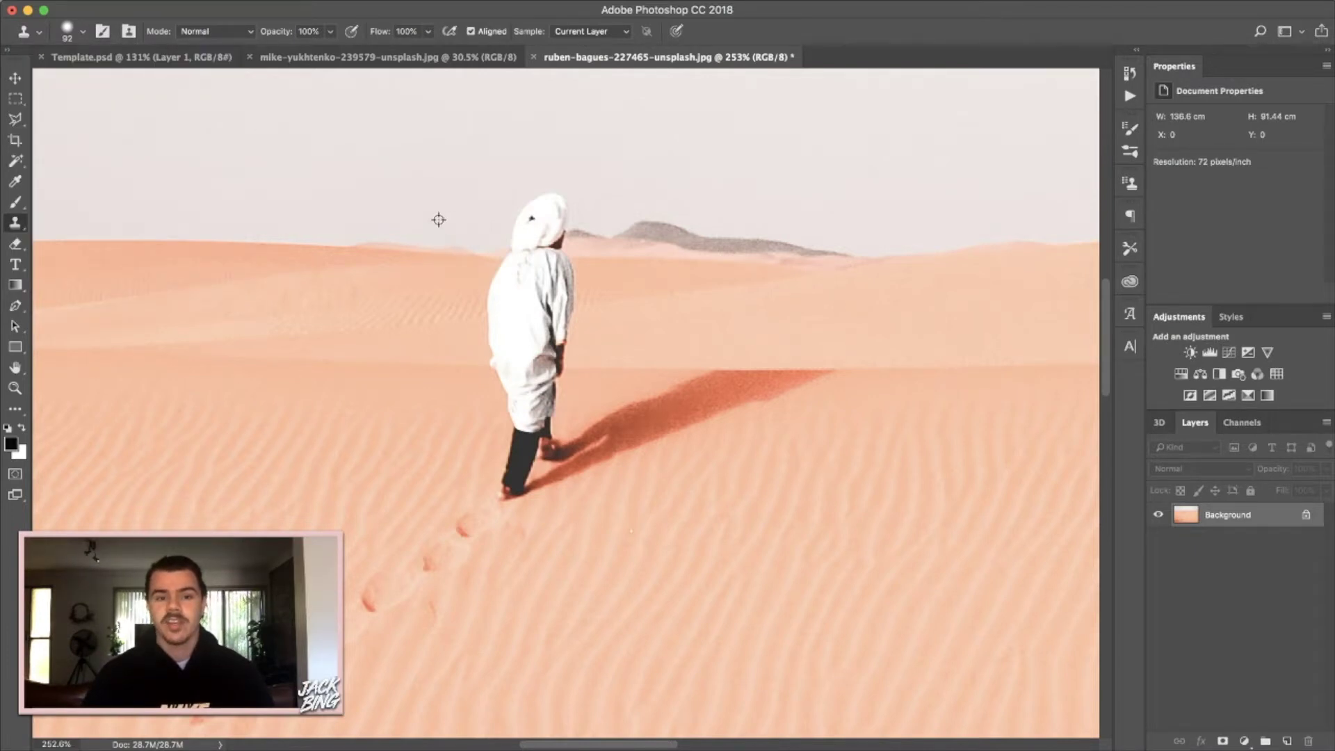
left_click(438, 220, "alt")
mouse_move(471, 217)
left_mouse_down()
mouse_move(550, 222)
mouse_move(518, 221)
mouse_move(528, 221)
mouse_move(507, 309)
mouse_move(504, 288)
mouse_move(553, 278)
left_mouse_up()
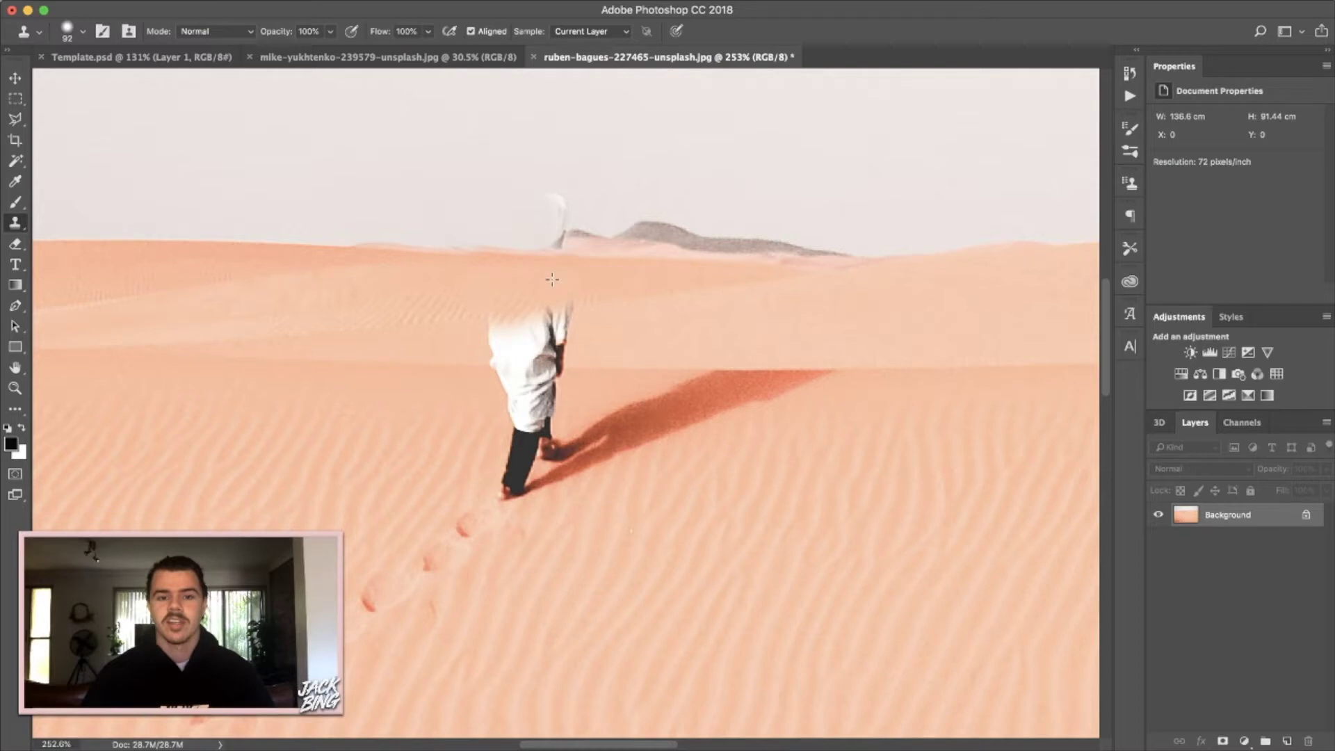
- Clone sand over the figure's white coat and the leftover dark fragment
key("v")
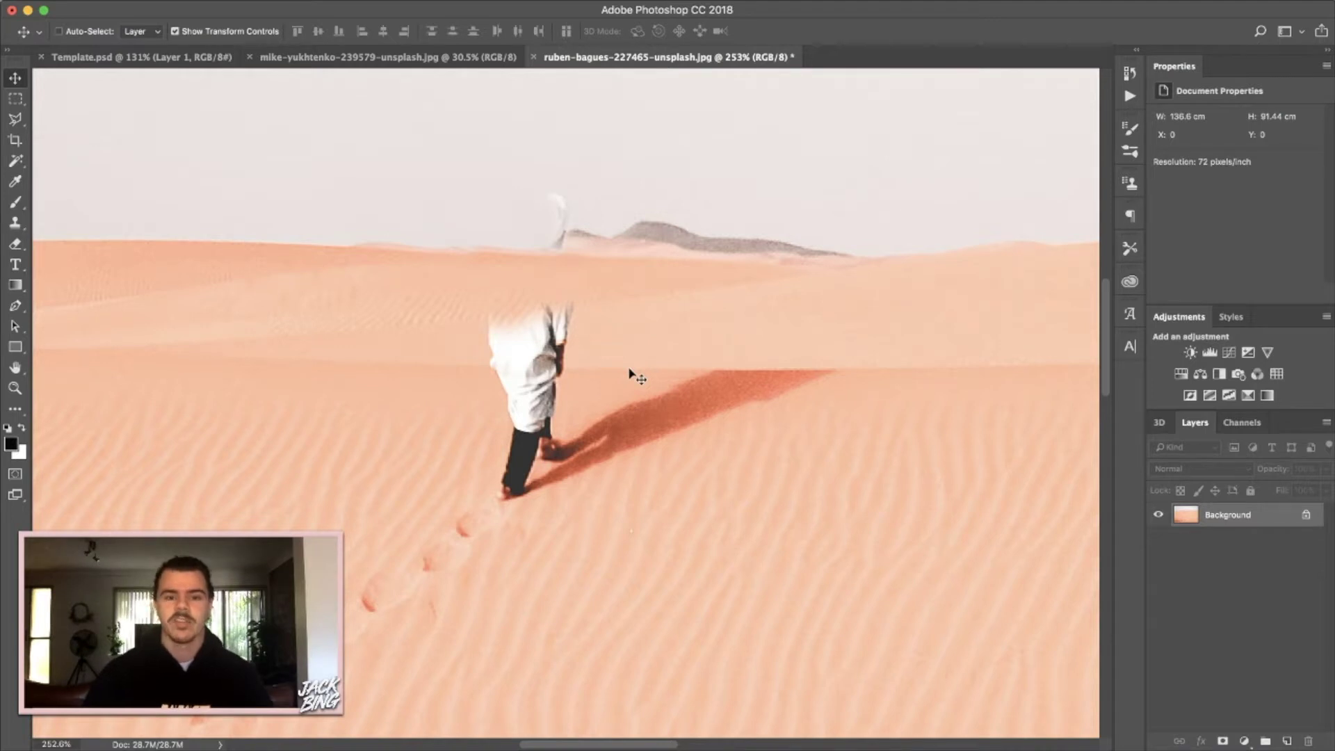
left_click(14, 222)
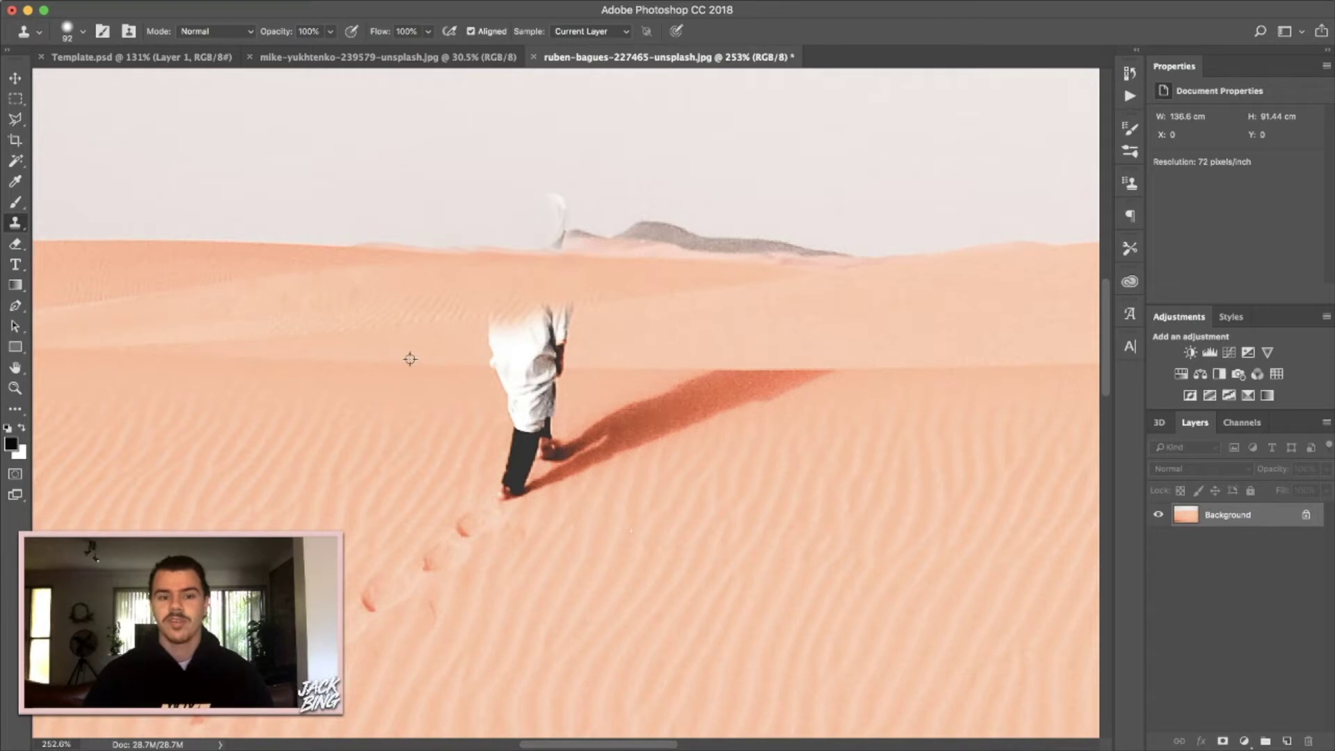
mouse_move(490, 347)
left_mouse_down()
mouse_move(518, 375)
mouse_move(550, 370)
left_mouse_up()
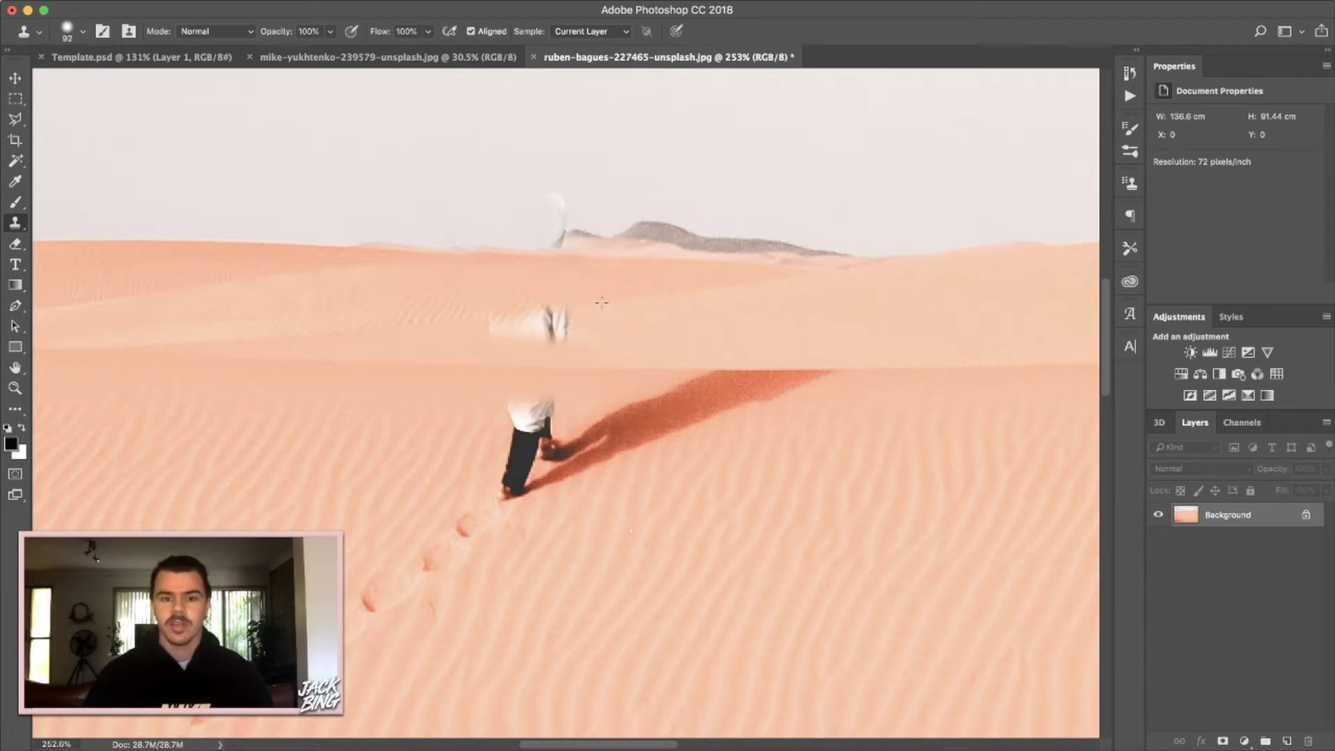
left_click_drag(597, 303, 522, 310)
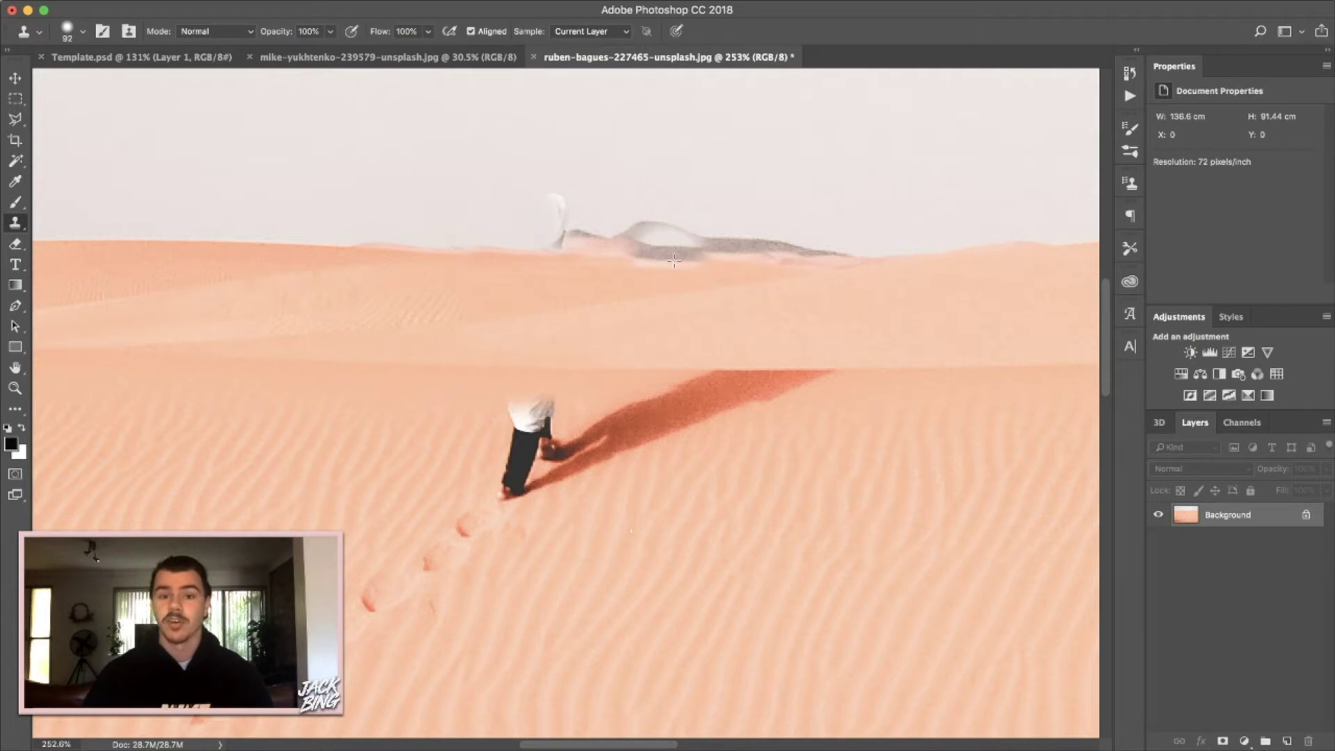
scroll(650, 314, "down", 3)
- Clone sand over the shirt, trousers, shadow tip and remnants, switching to 100% hardness
scroll(404, 287, "up", 5)
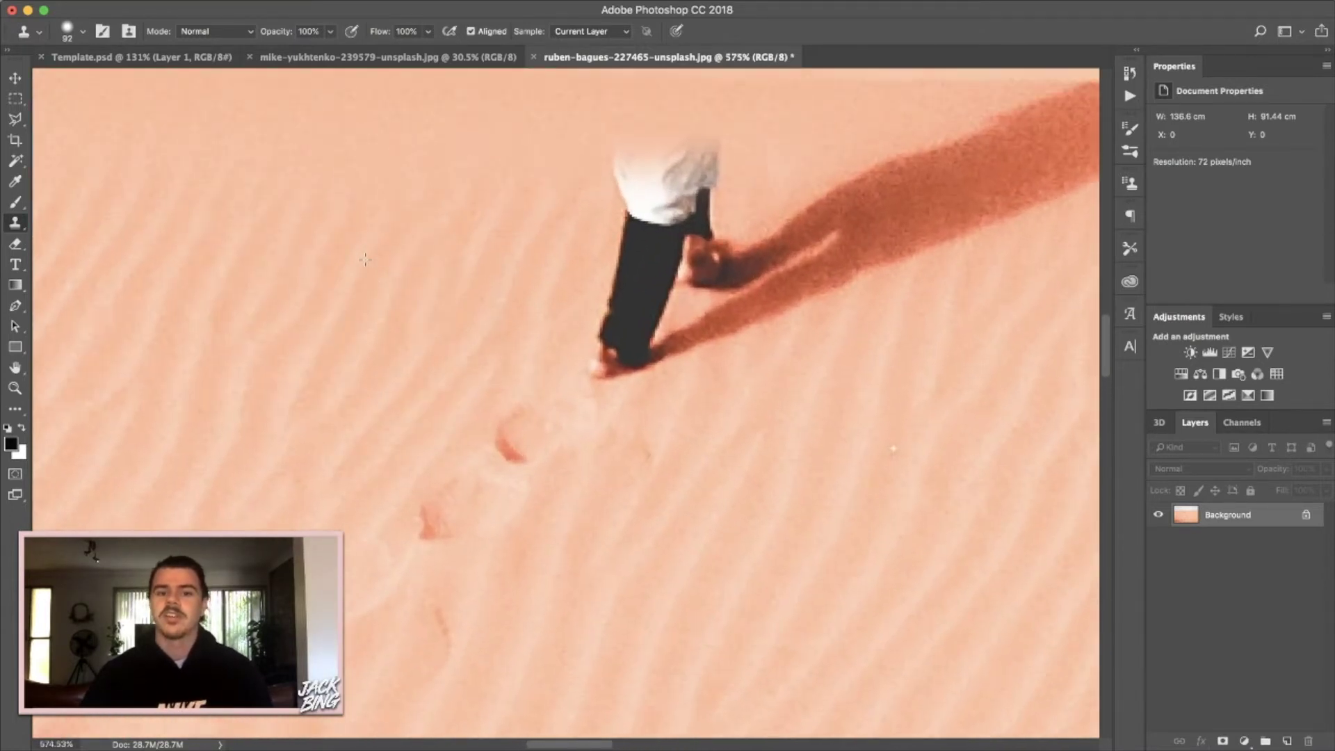
scroll(376, 299, "up", 2)
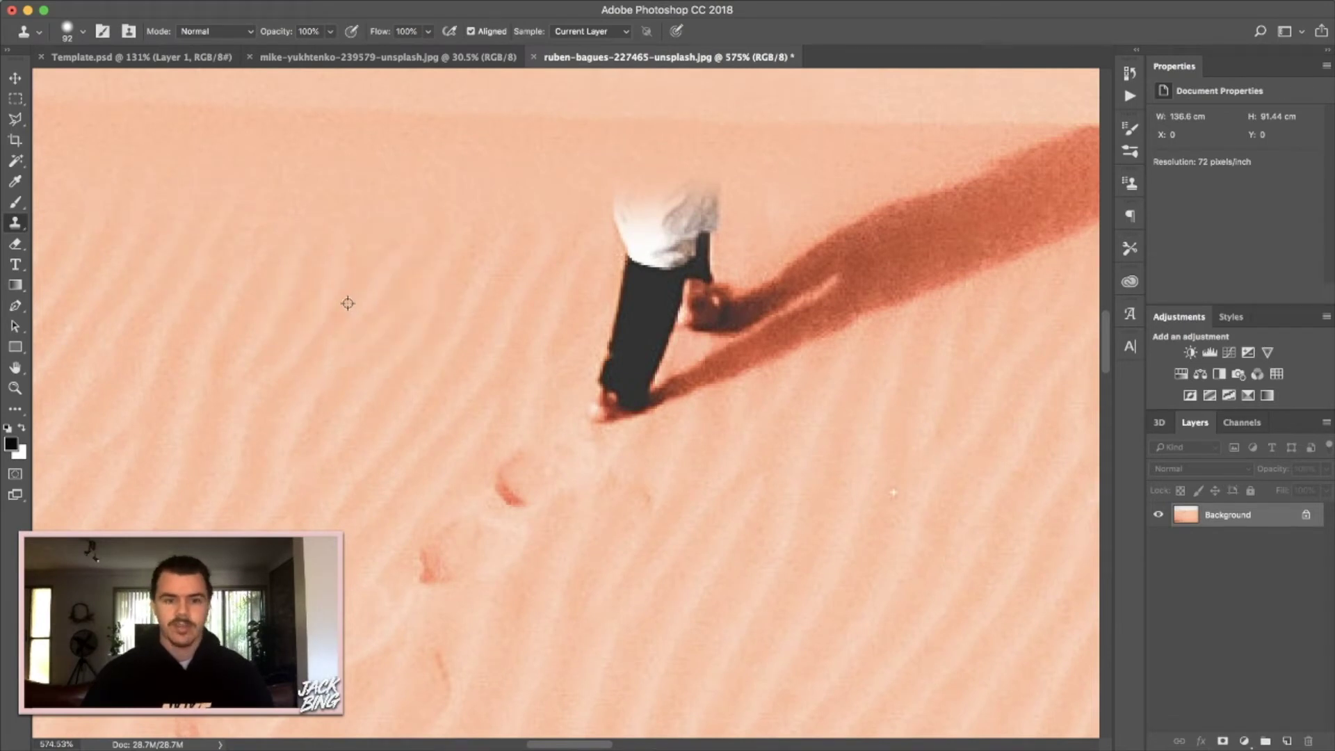
mouse_move(518, 260)
left_mouse_down()
mouse_move(660, 216)
mouse_move(674, 271)
mouse_move(681, 251)
mouse_move(730, 306)
mouse_move(640, 313)
mouse_move(629, 348)
left_mouse_up()
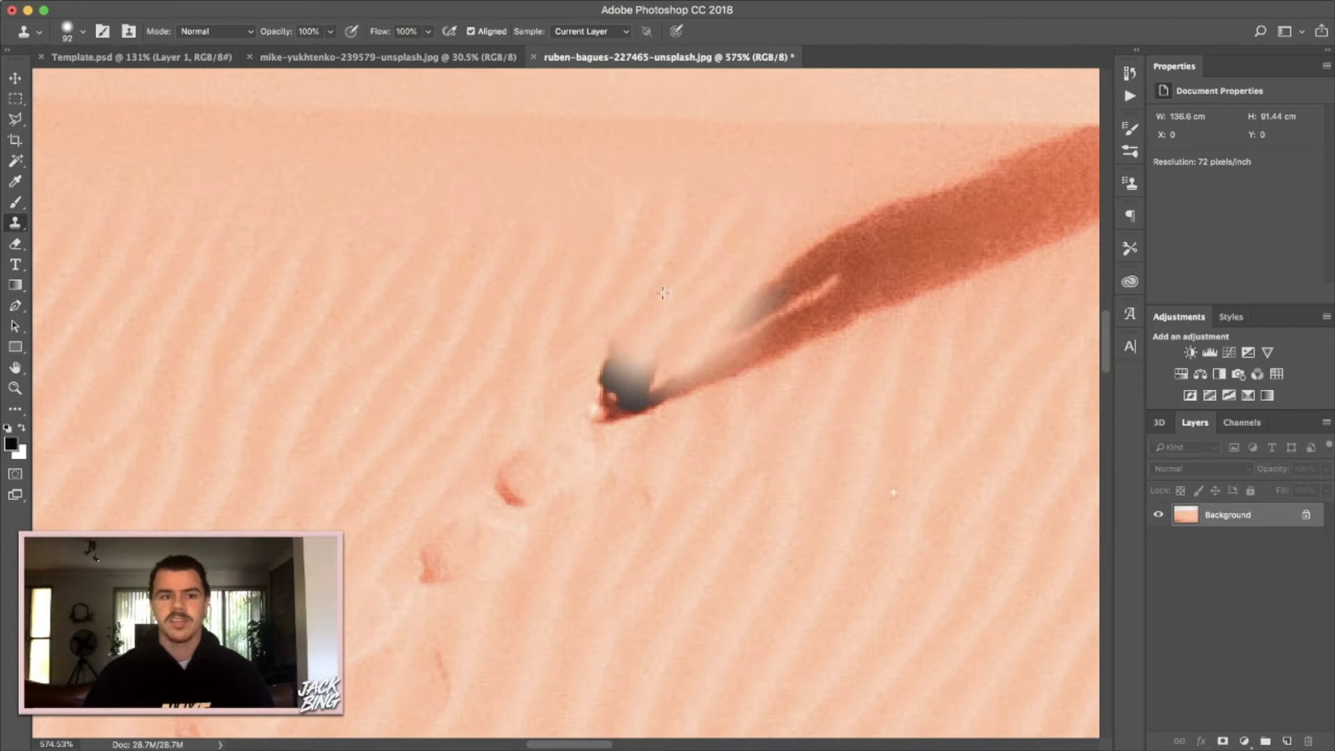
left_click(83, 32)
left_click_drag(125, 121, 189, 117)
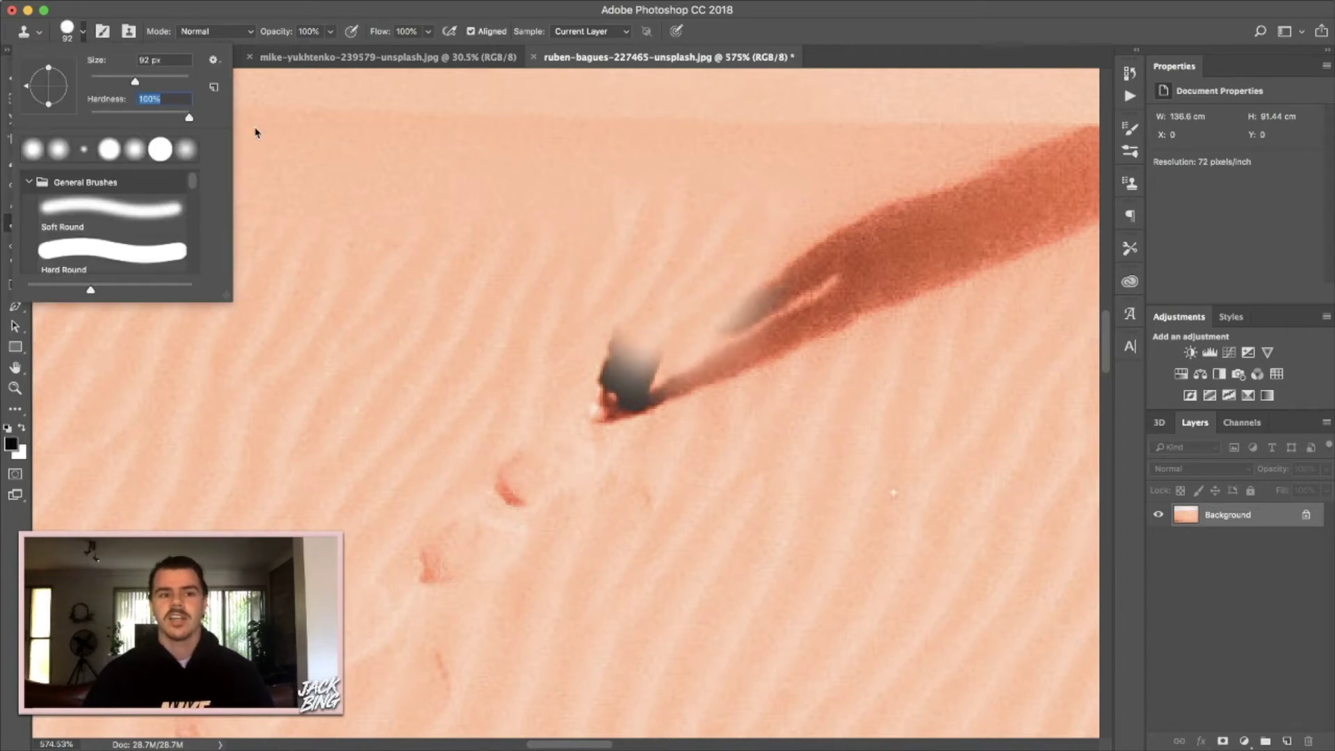
mouse_move(599, 359)
left_mouse_down()
mouse_move(499, 369)
mouse_move(379, 439)
mouse_move(563, 408)
left_mouse_up()
mouse_move(511, 487)
left_mouse_down()
mouse_move(577, 444)
mouse_move(630, 386)
left_mouse_up()
- Blend the dark blob at the shadow tip at 35% hardness, undoing a stray 0% stroke
left_click_drag(190, 118, 69, 120)
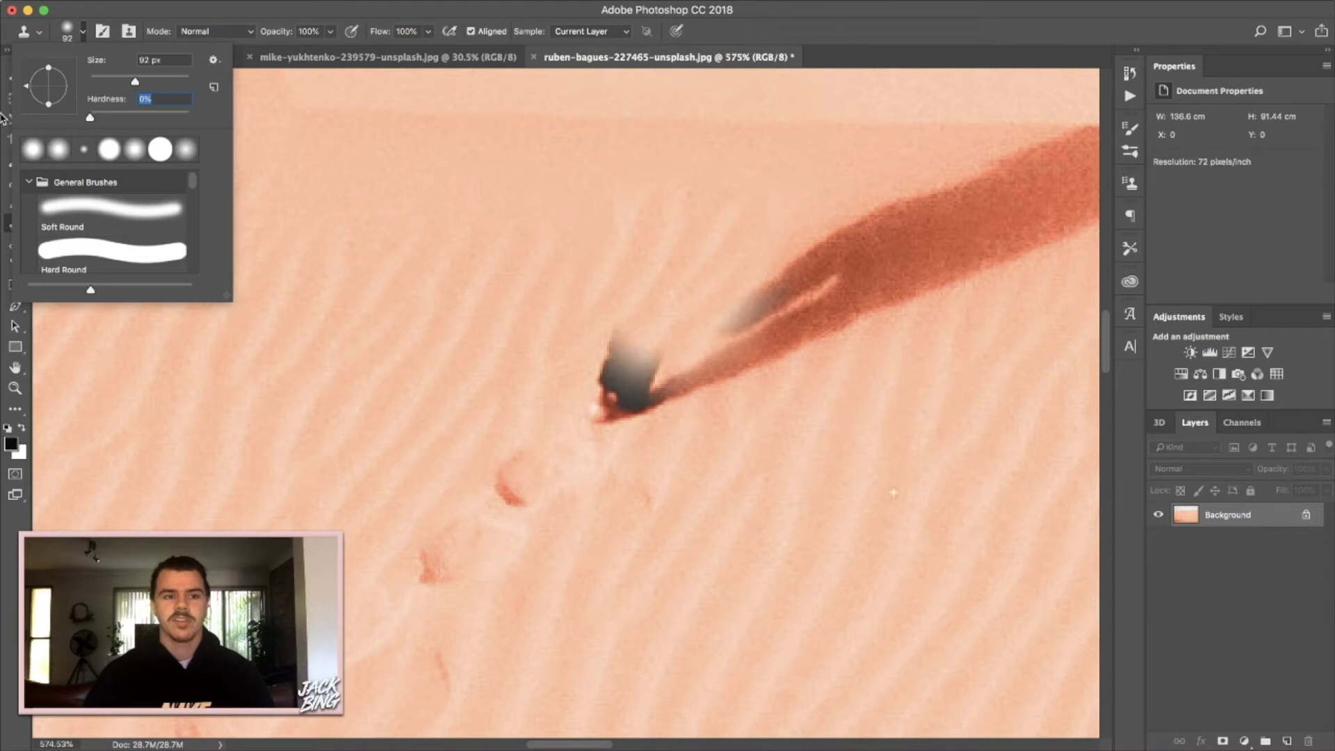
mouse_move(612, 361)
left_mouse_down()
mouse_move(646, 389)
mouse_move(636, 378)
left_mouse_up()
key("super+z")
key("super+z")
key("super+z")
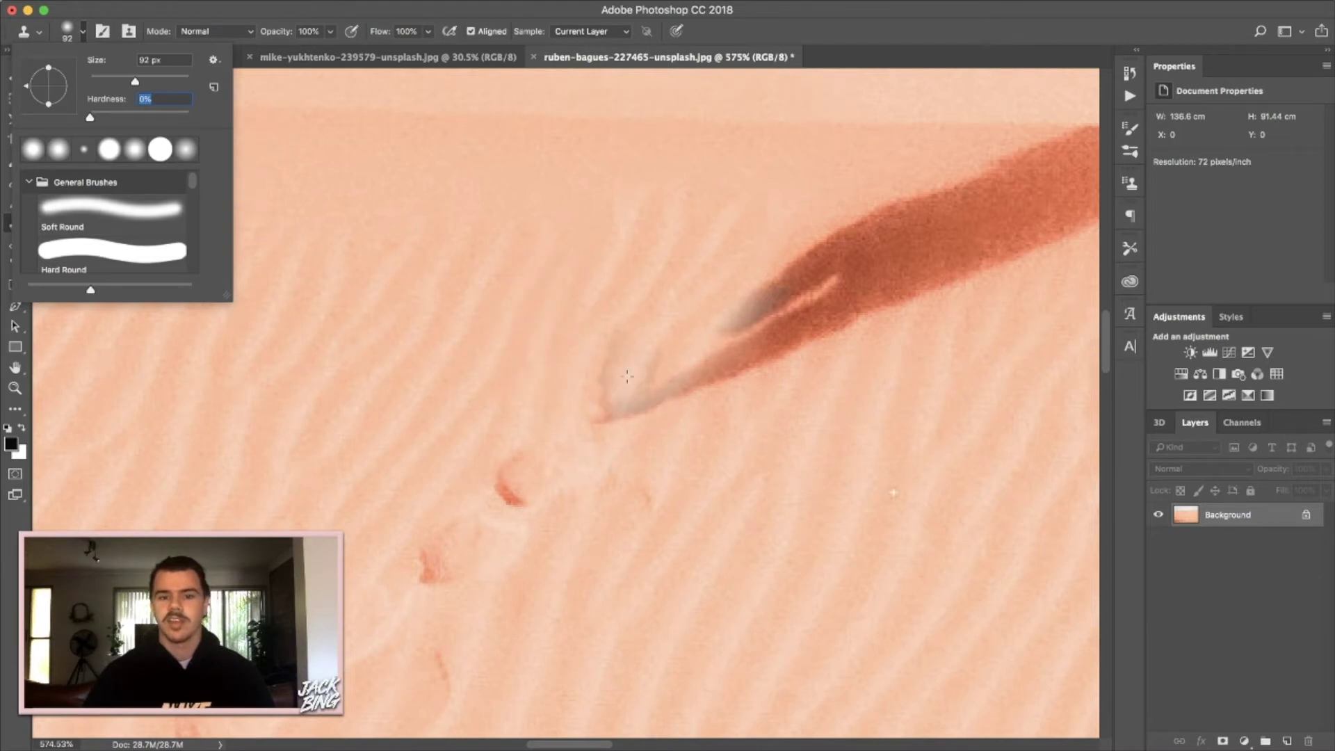
key("super+z")
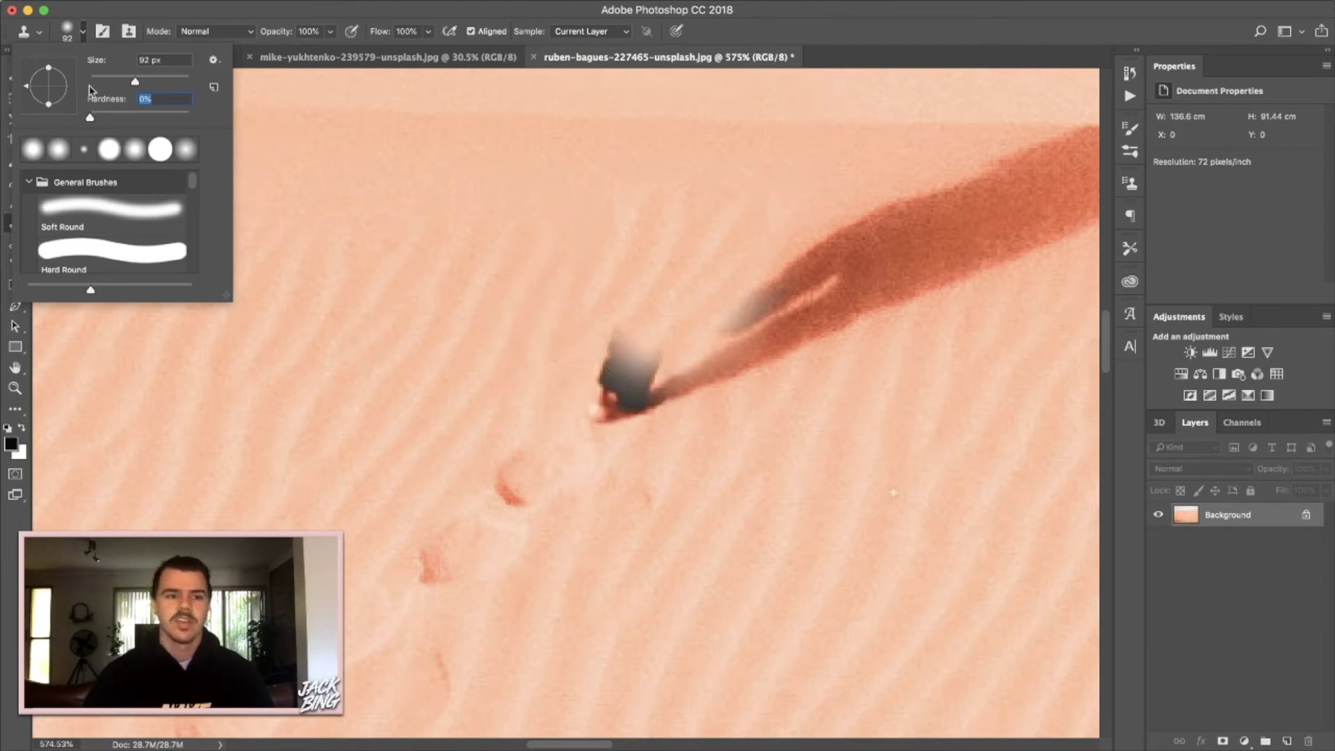
left_click_drag(90, 117, 124, 116)
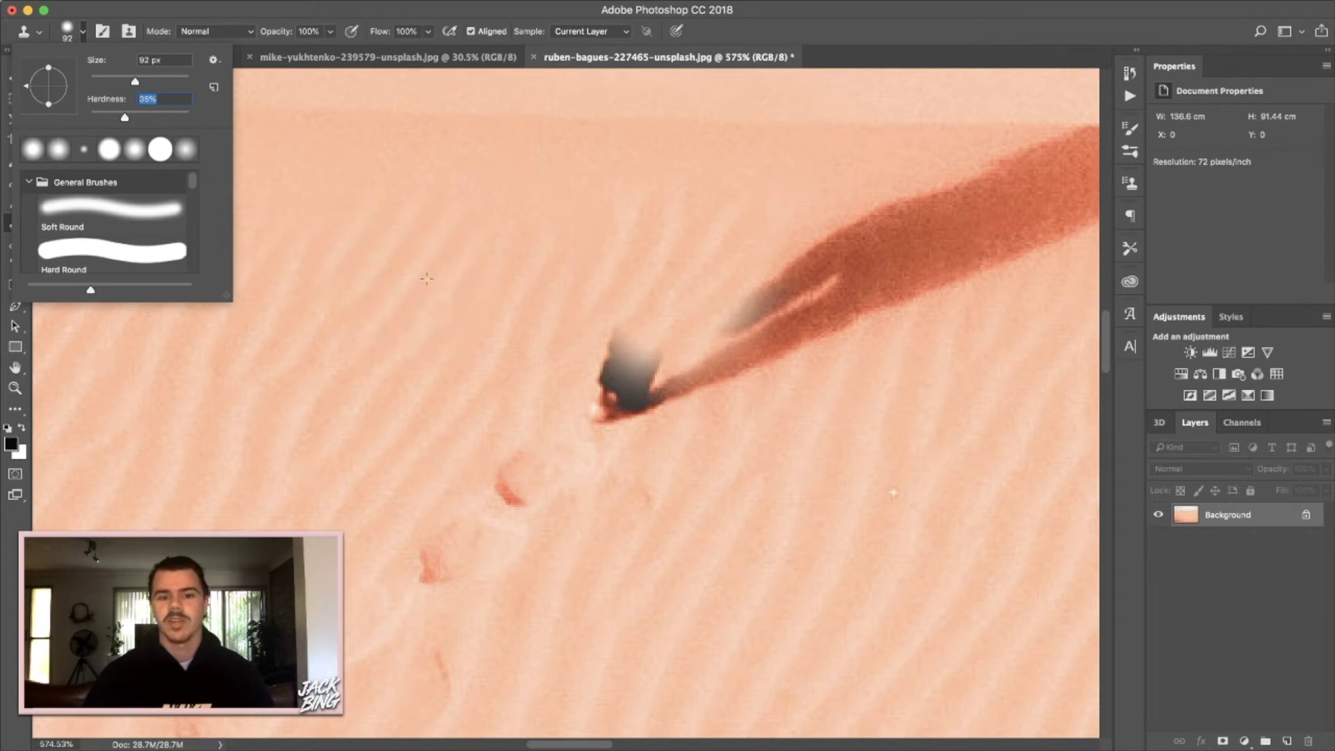
left_click_drag(608, 389, 723, 365)
key("super+z")
key("super+alt+z")
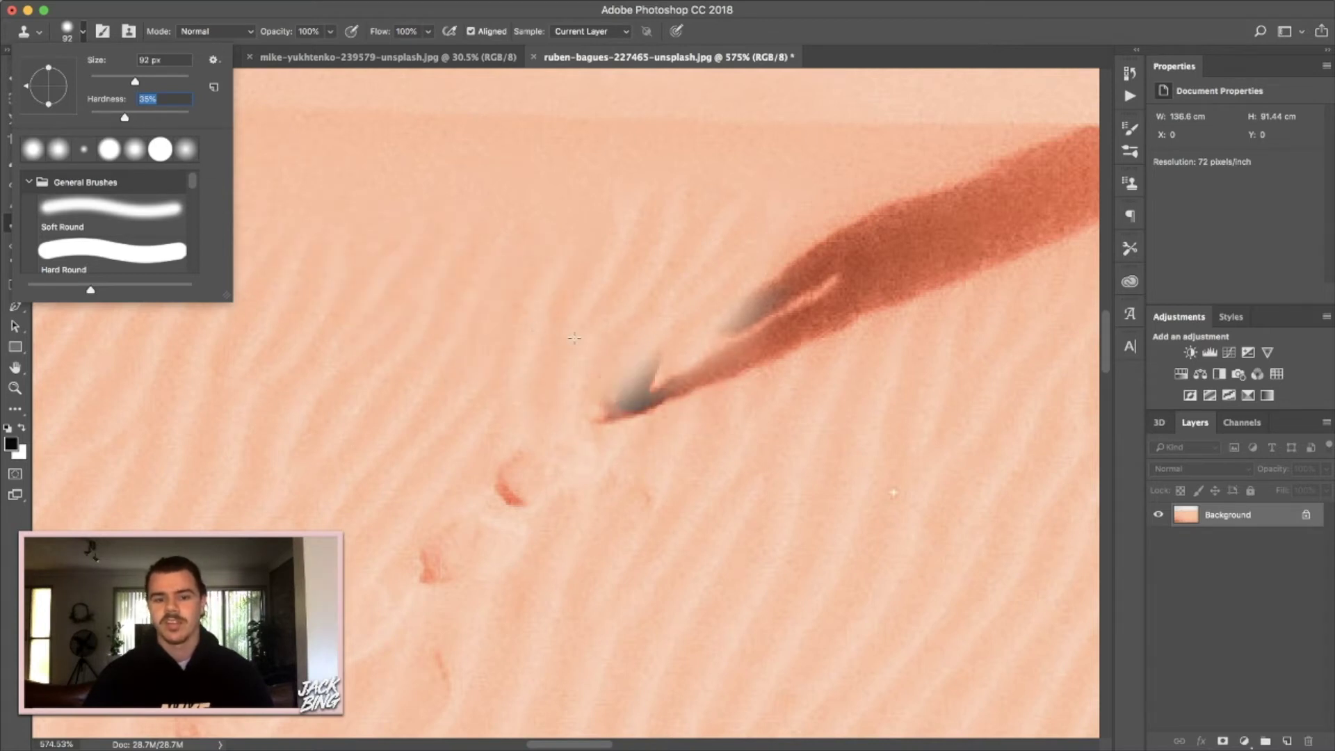
key("super+shift+z")
key("super+shift+z")
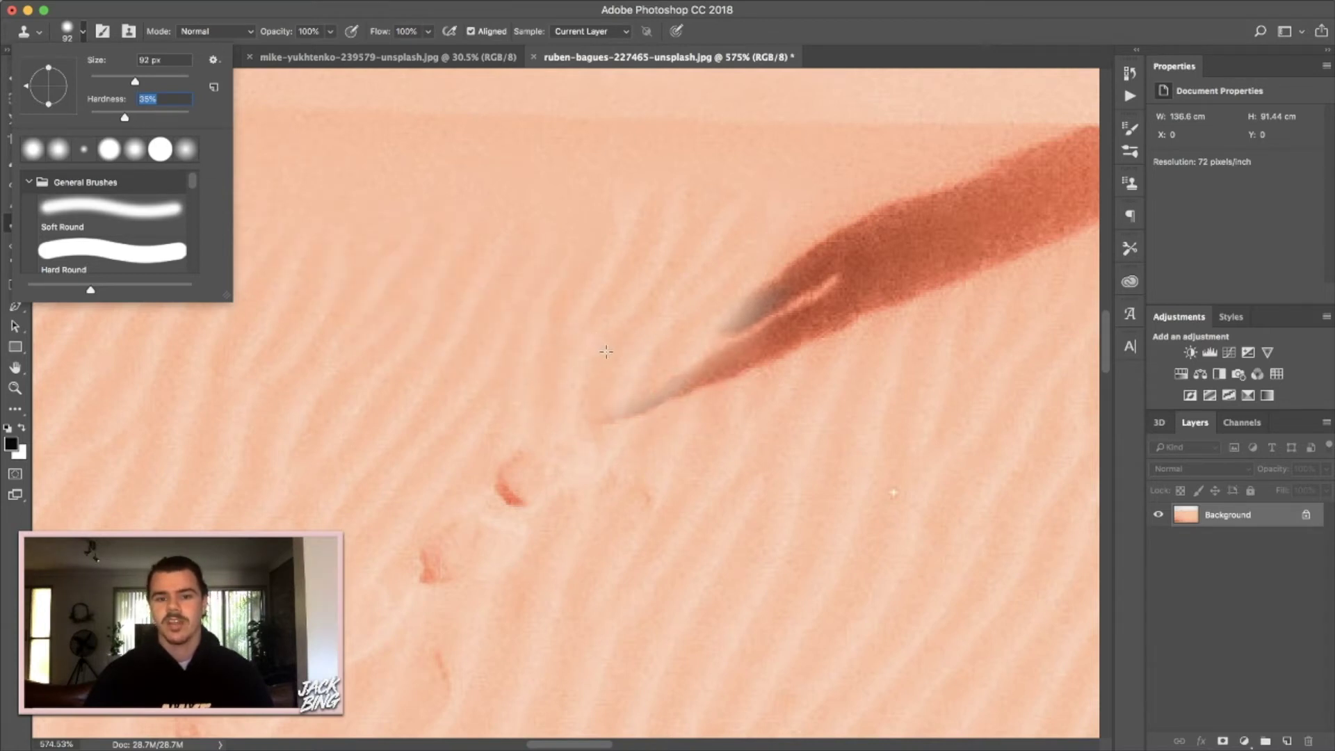
key("Return")
- Clone sky over the orange dune tip, pale curl and grey spike on the horizon
scroll(507, 306, "right", 3)
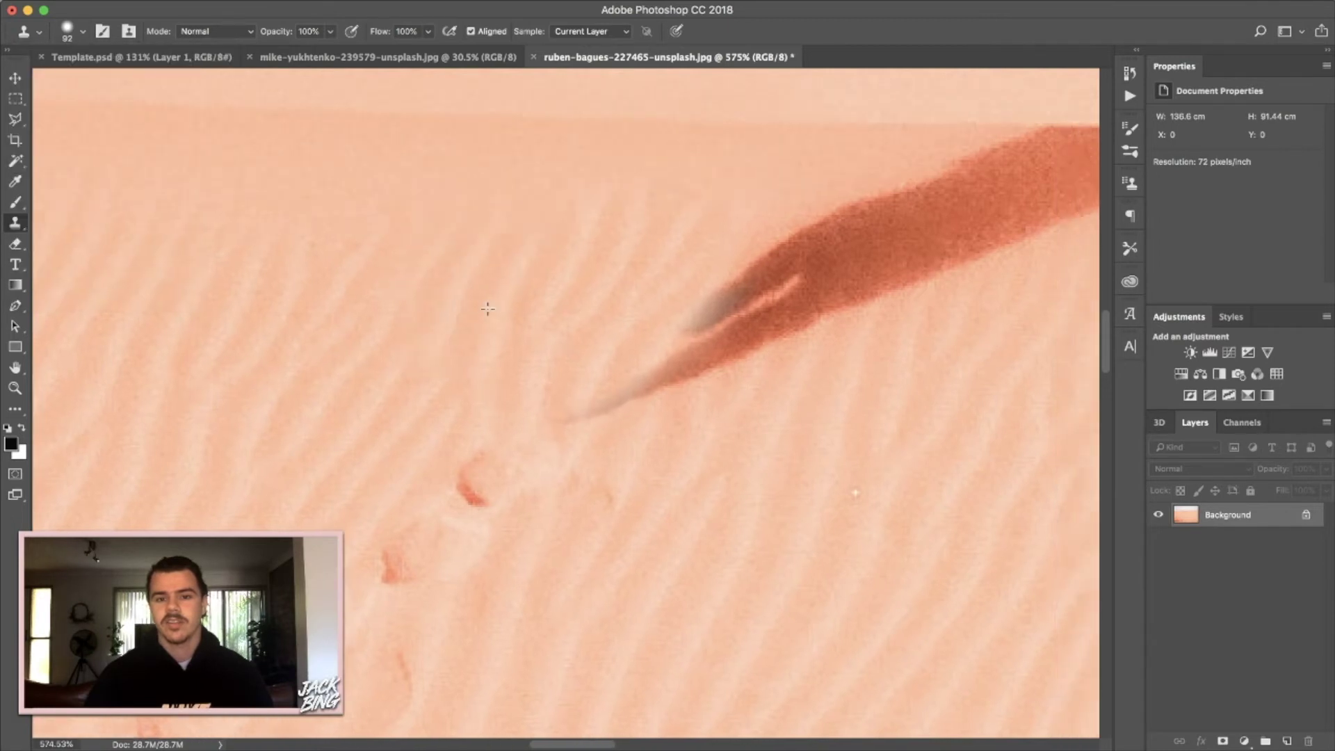
scroll(488, 308, "up", 3)
scroll(487, 308, "right", 2)
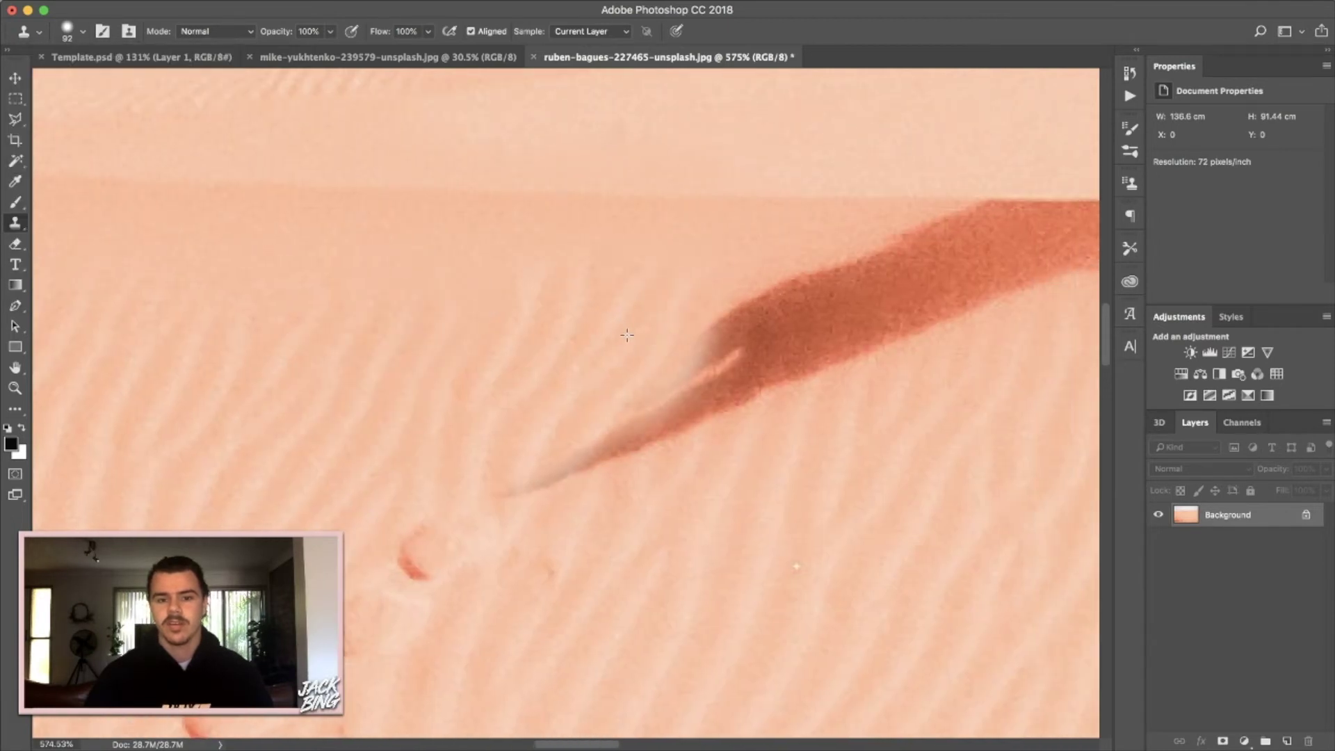
scroll(622, 332, "up", 15)
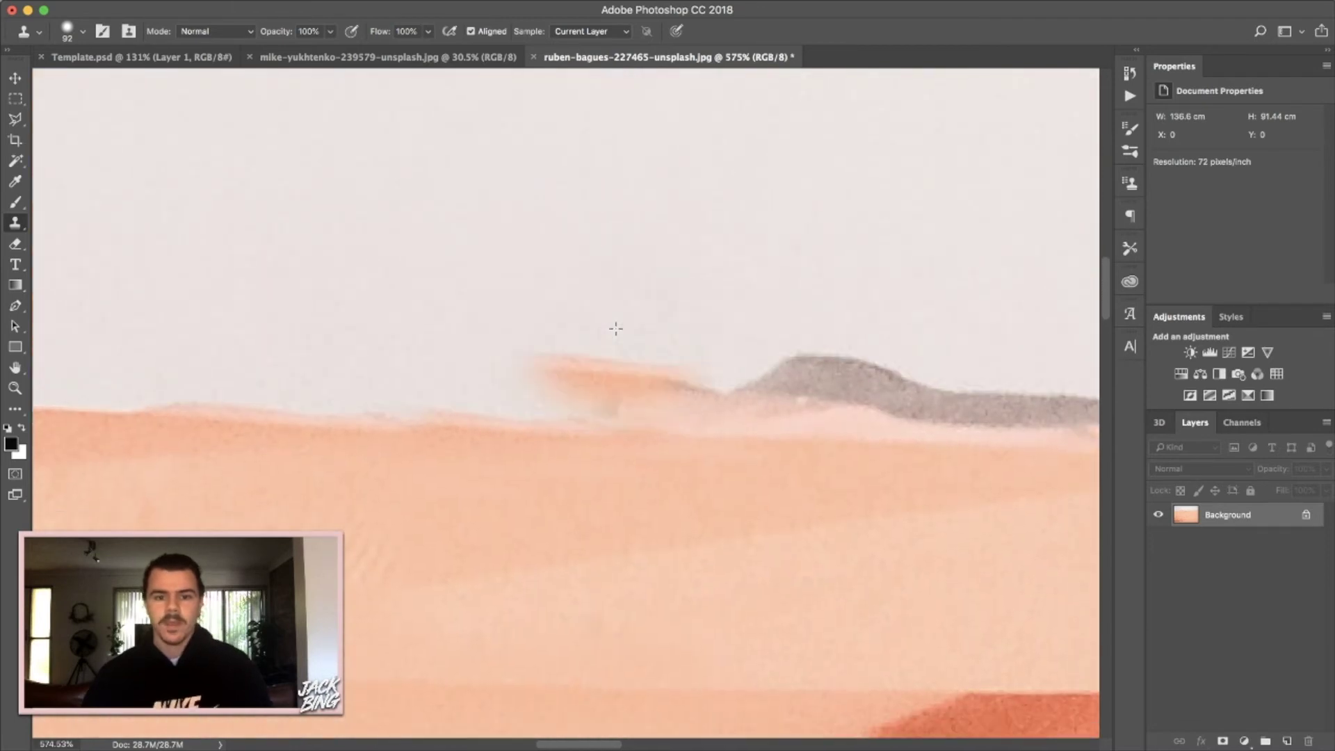
left_click_drag(616, 328, 348, 282)
scroll(348, 285, "up", 3)
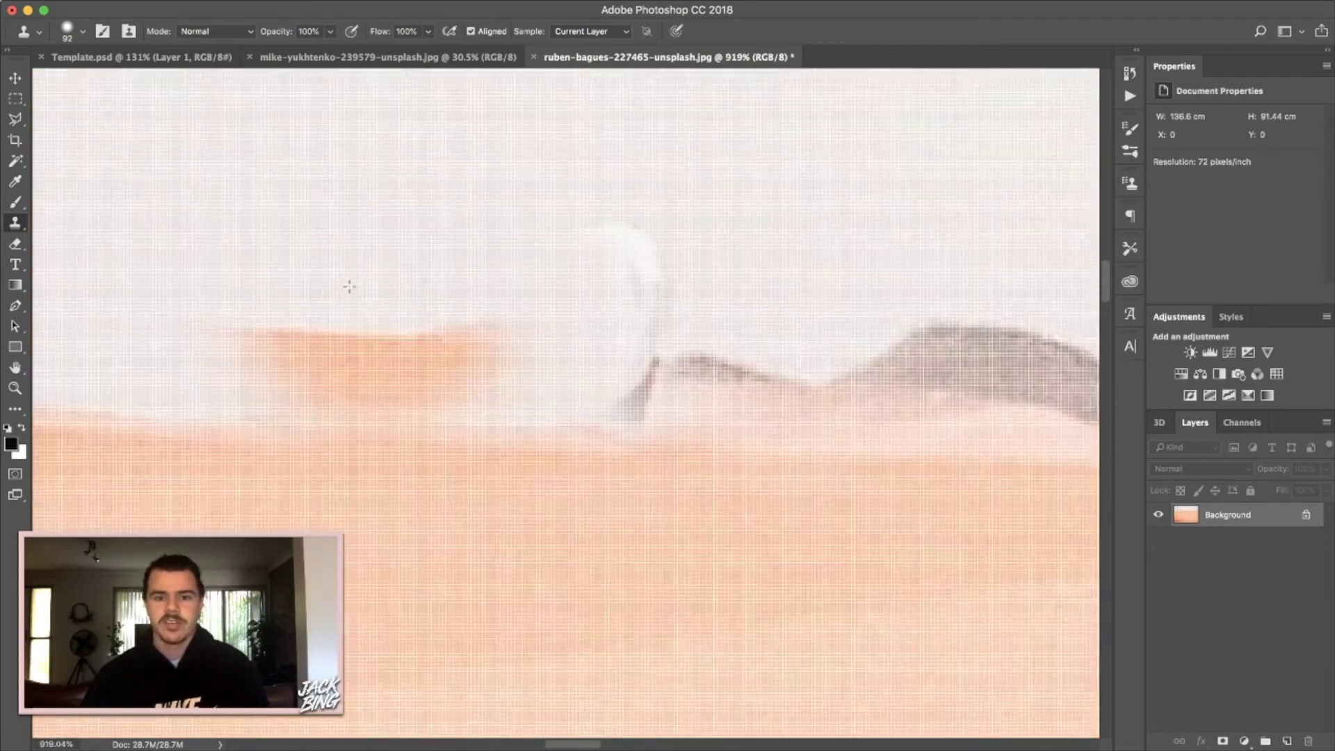
scroll(349, 285, "down", 2)
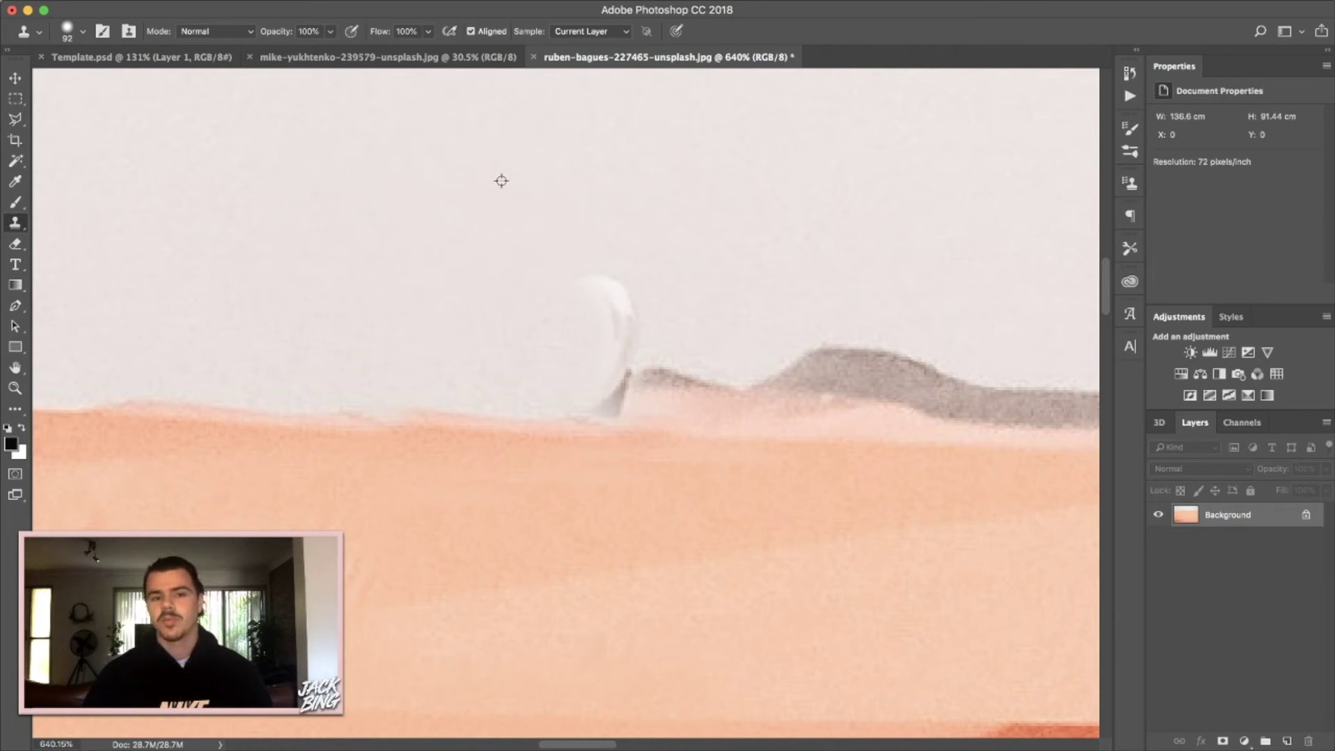
left_click(558, 242)
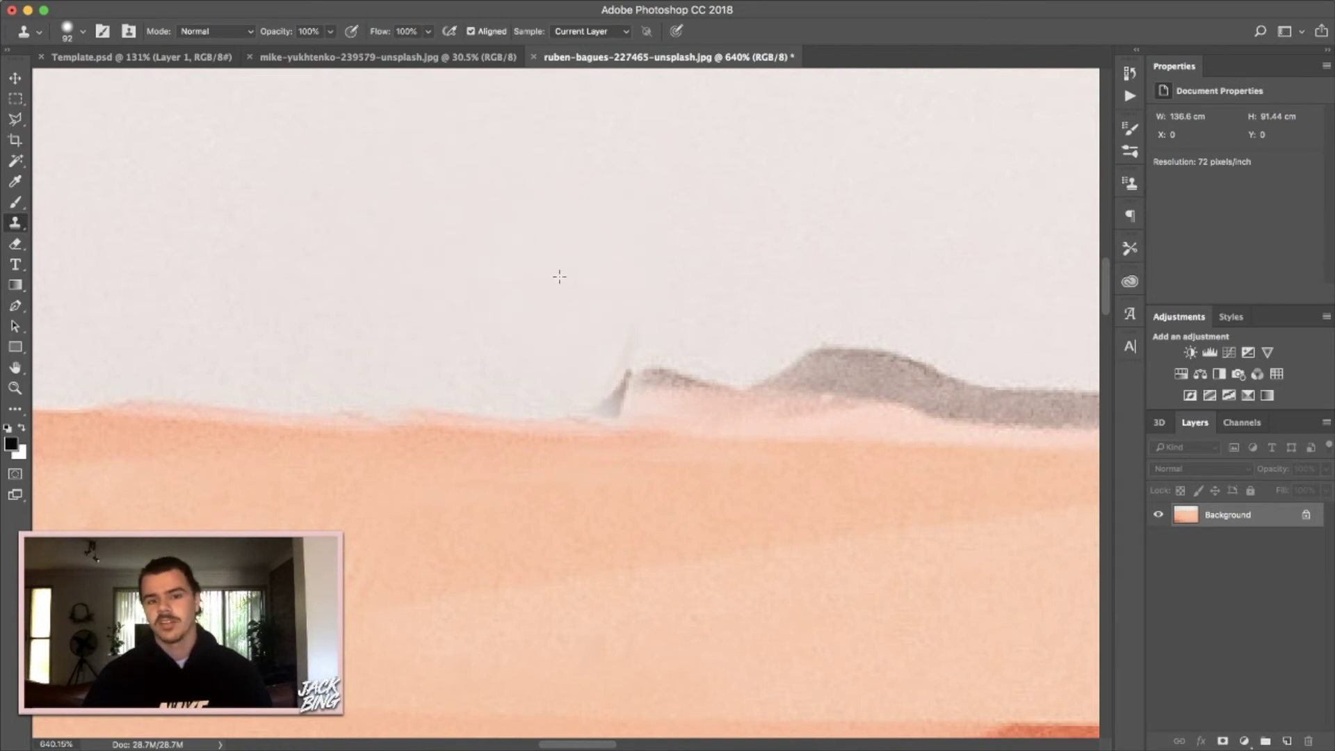
left_click(562, 316)
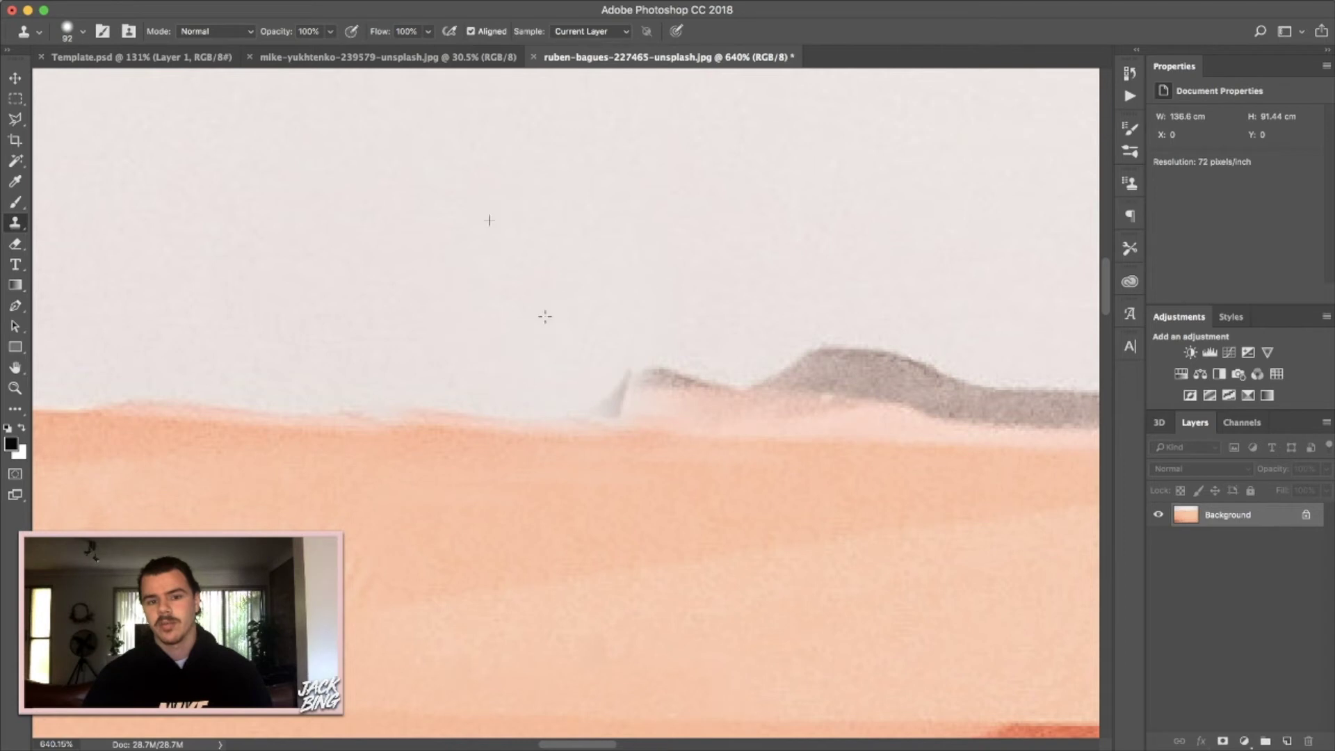
- Shrink the clone brush to 47 px and paint out the grey spike beside the dark hill
left_click(83, 32)
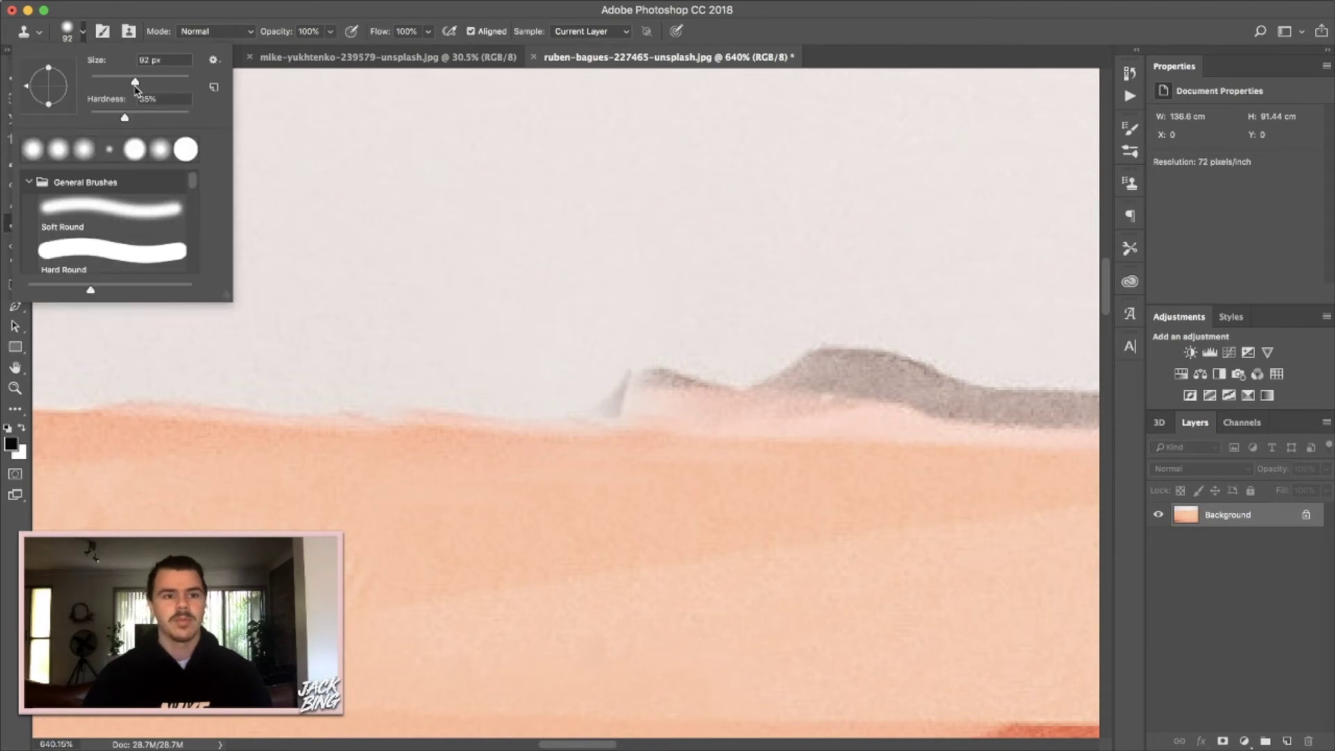
left_click_drag(135, 83, 113, 84)
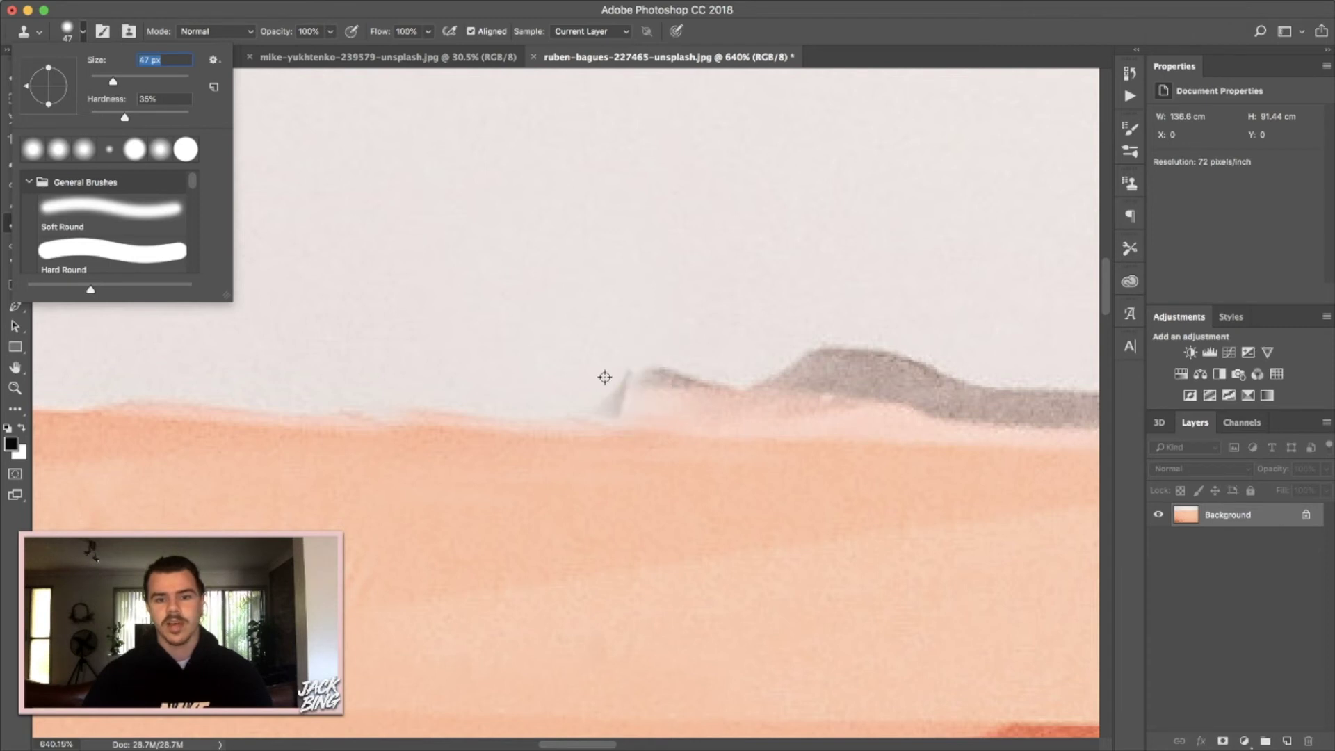
key("Return")
mouse_move(622, 393)
left_mouse_down()
mouse_move(587, 390)
mouse_move(631, 337)
left_mouse_up()
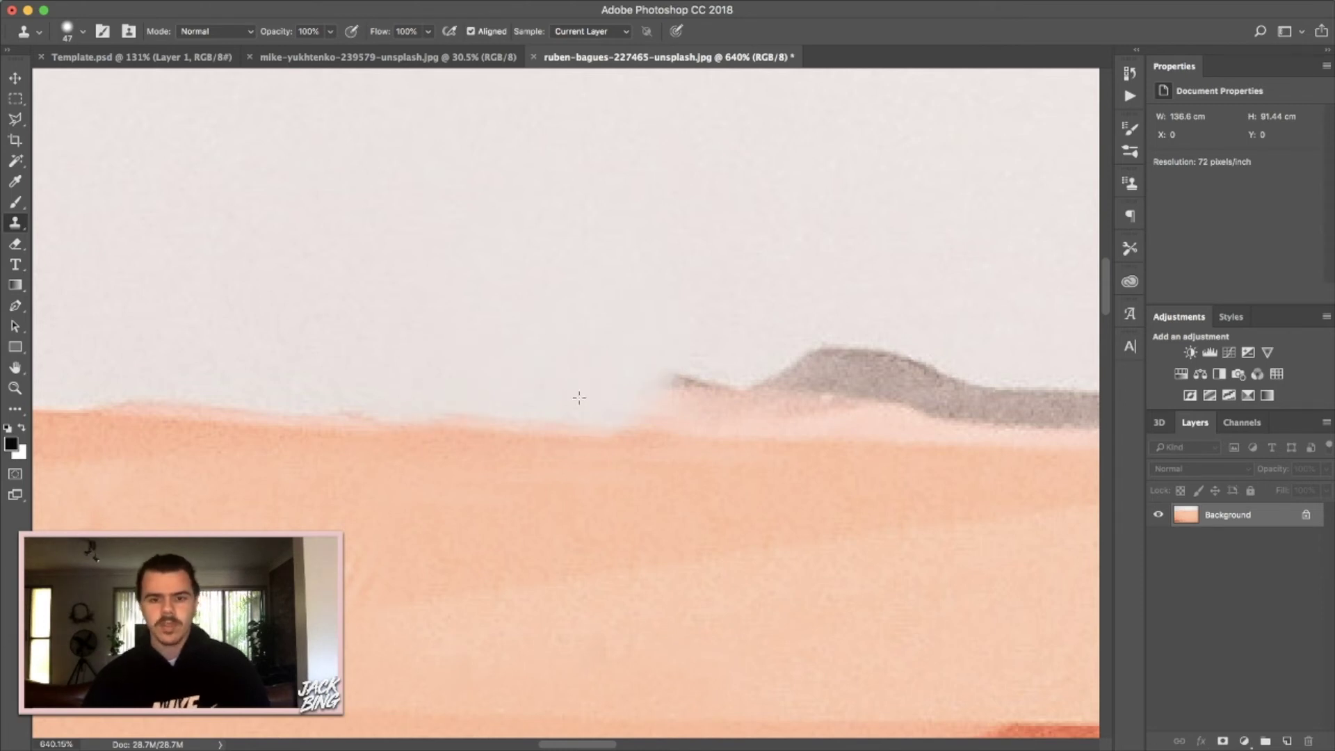
- Zoom out to review the whole dune photo, now showing only shadow and footprints
scroll(579, 398, "down", 10)
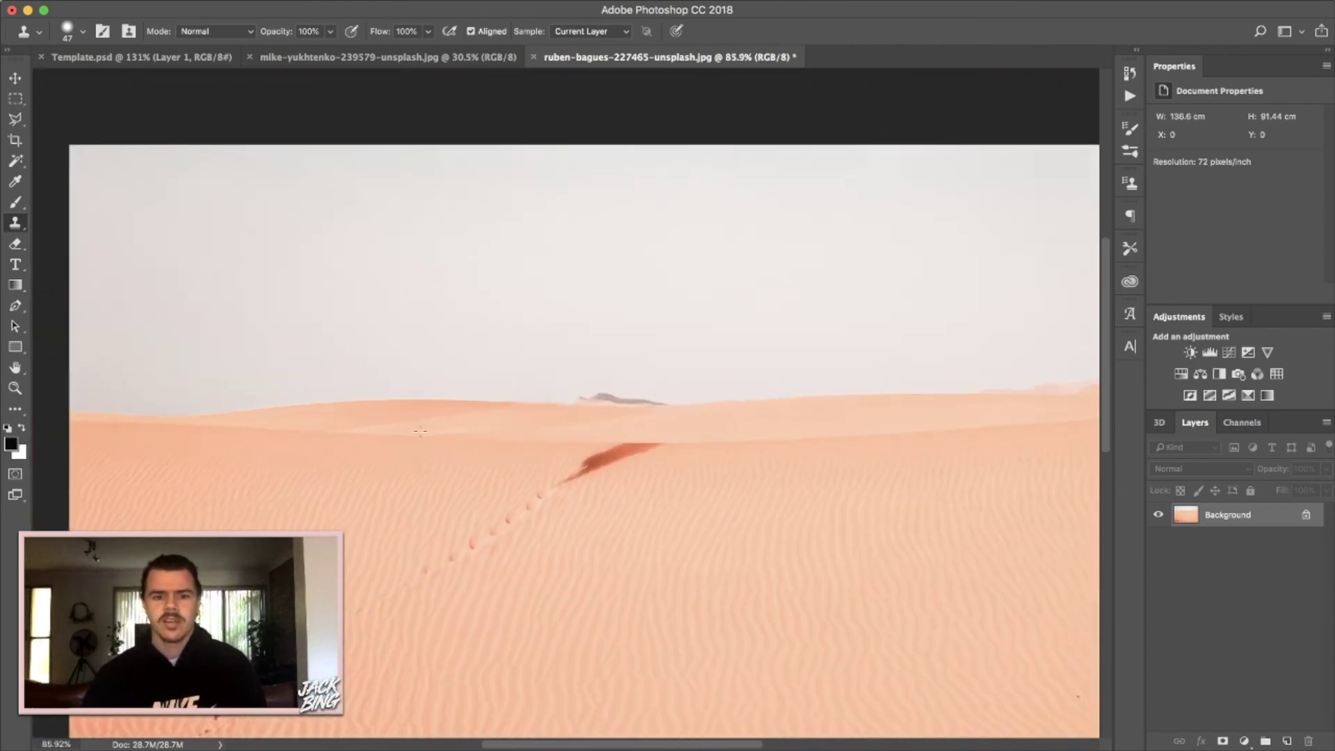
scroll(420, 431, "down", 3)
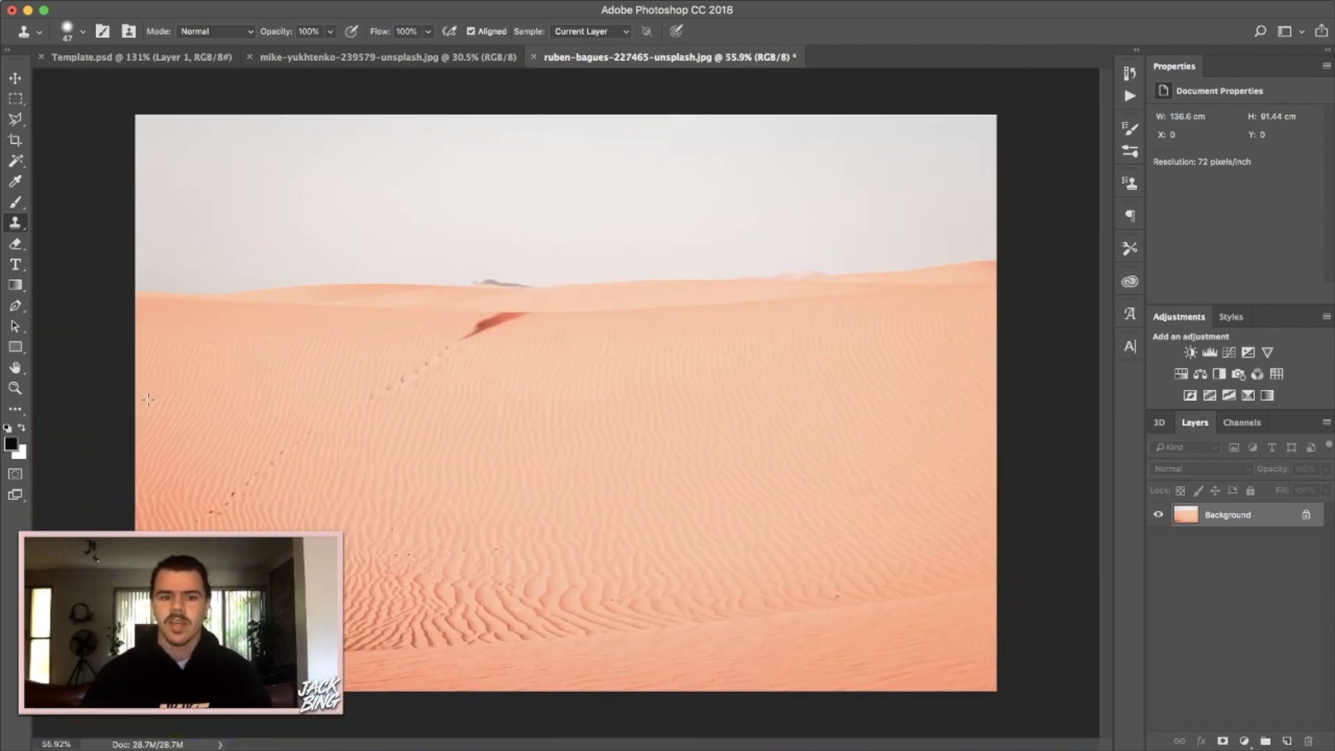